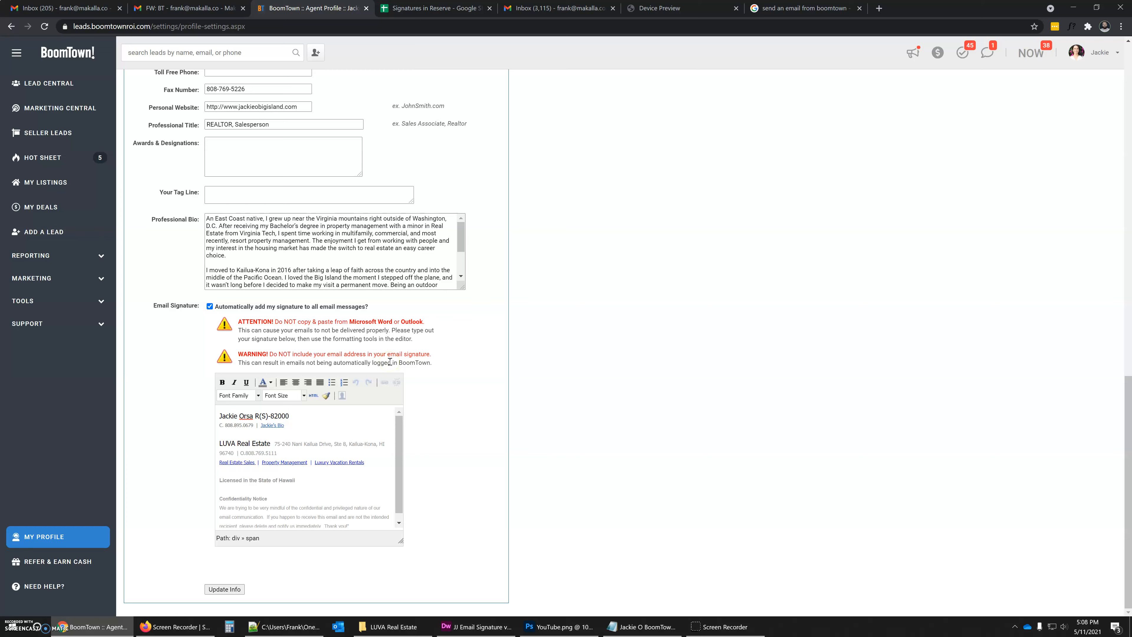
# - Open the HTML source of the current email signature and copy all of its code
pyautogui.click(379, 352)
pyautogui.click(314, 395)
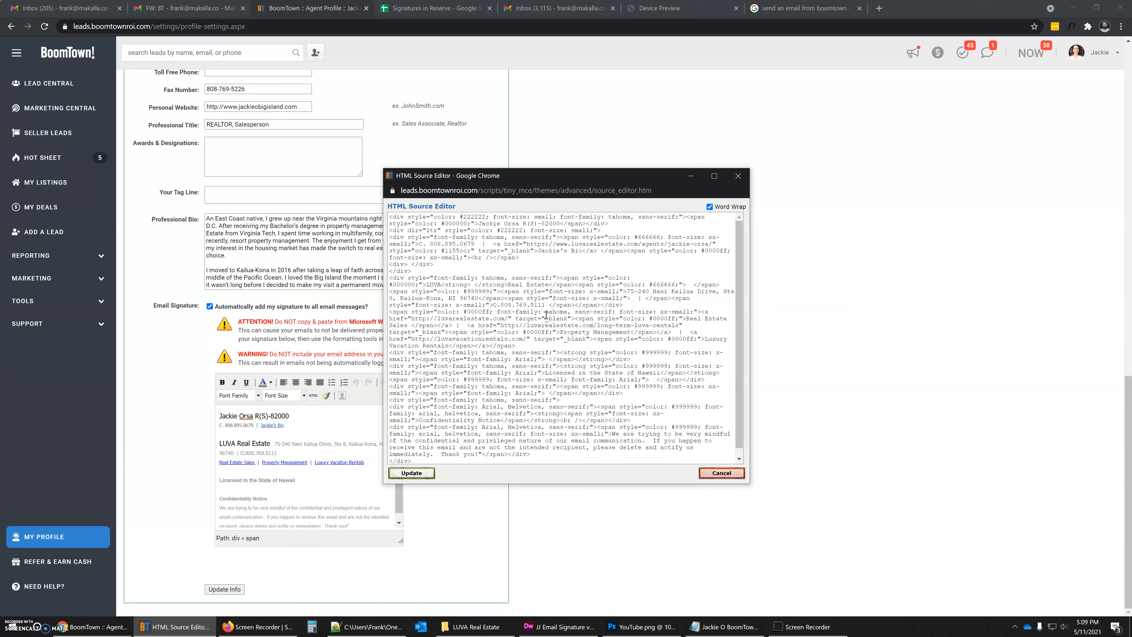
pyautogui.hotkey('ctrl', 'a')
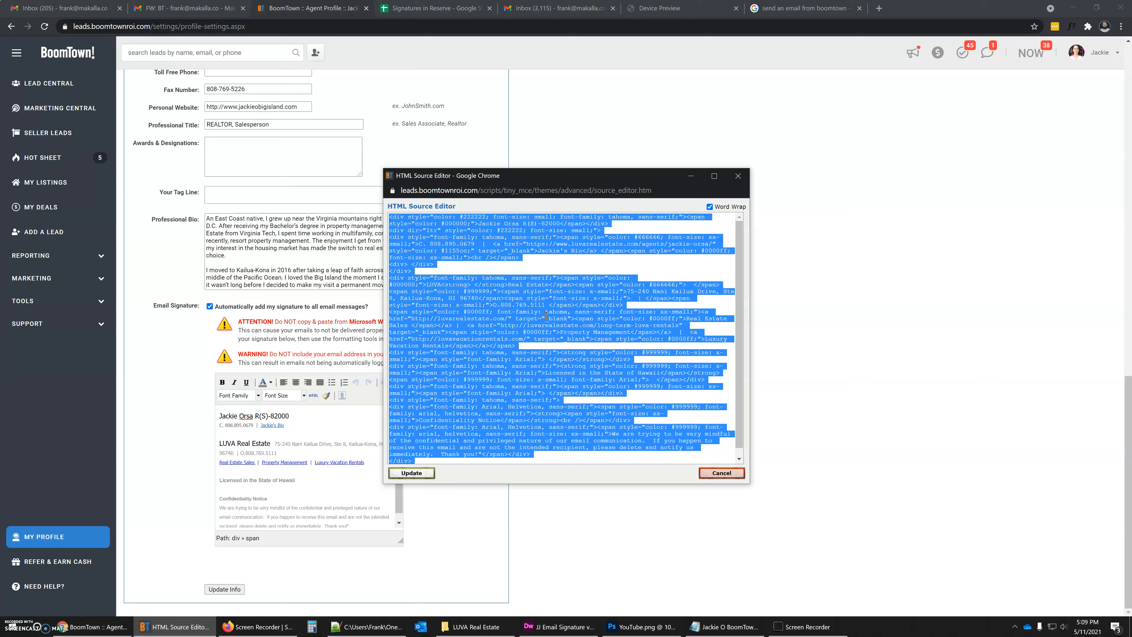
pyautogui.click(546, 315)
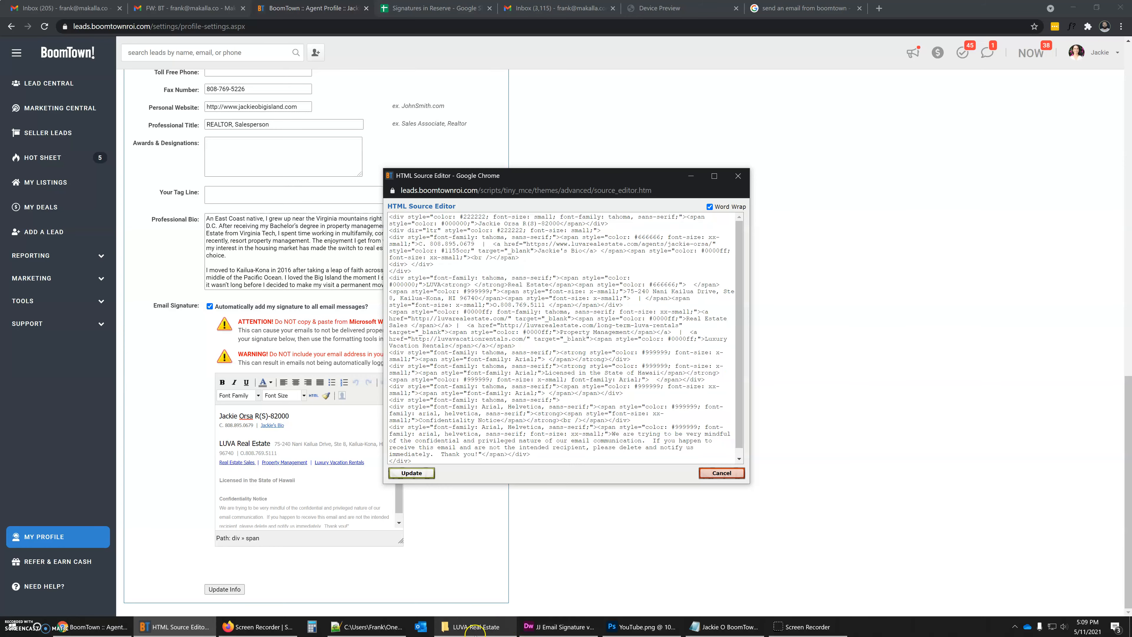
# - Switch to the BoomTown signature backup text file in Notepad, replace its contents with the copied code, and save it
pyautogui.click(750, 630)
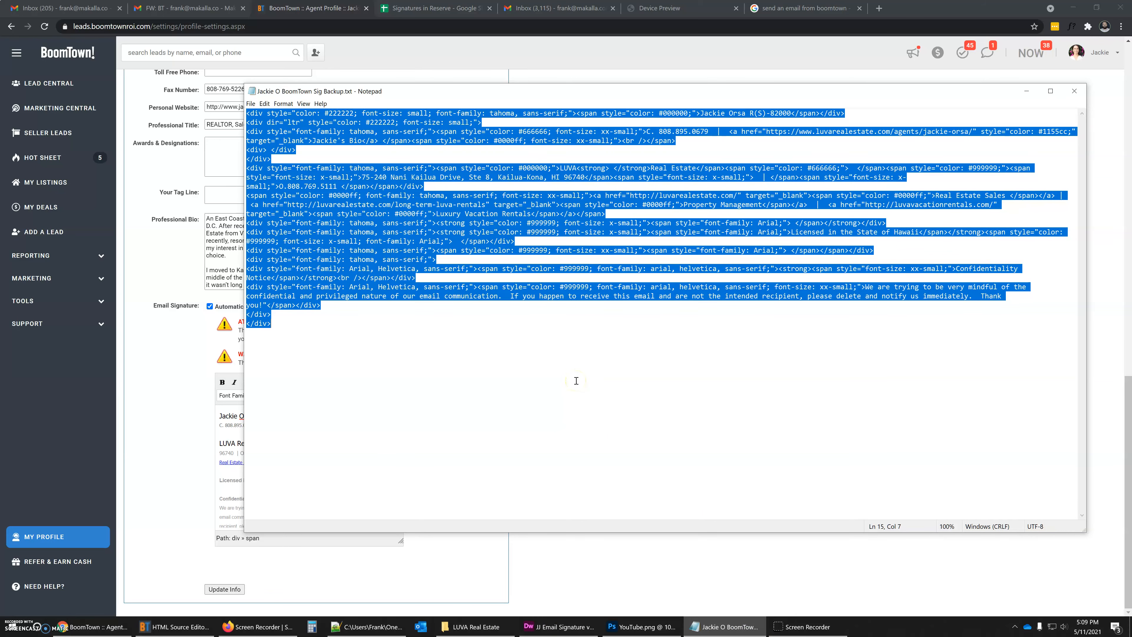
pyautogui.press('Delete')
pyautogui.click(587, 379)
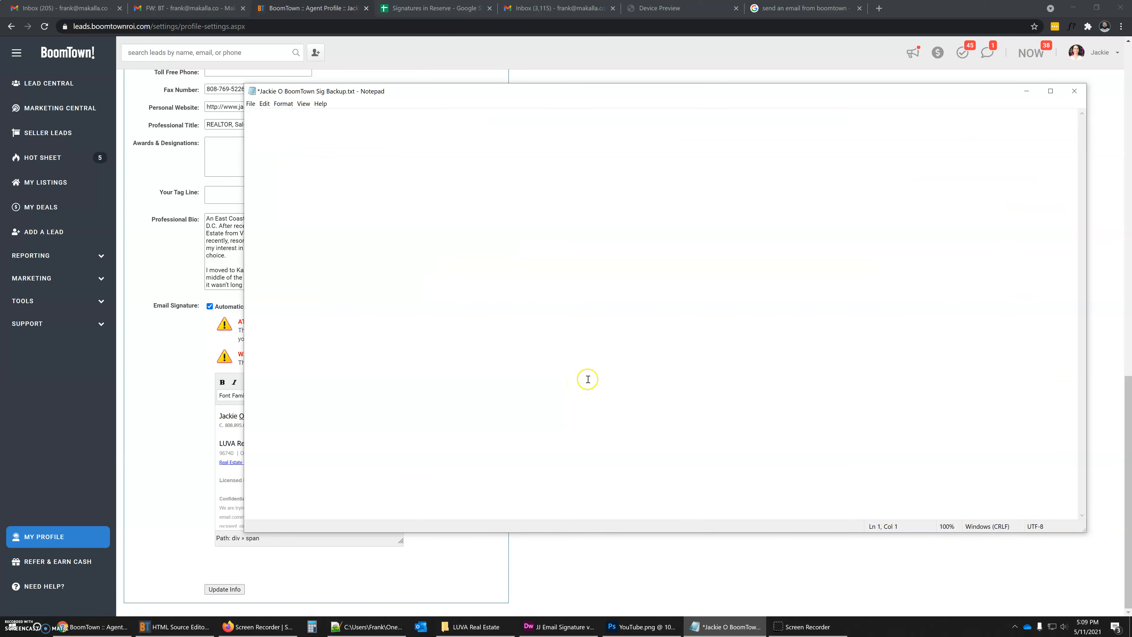
pyautogui.hotkey('ctrl', 'v')
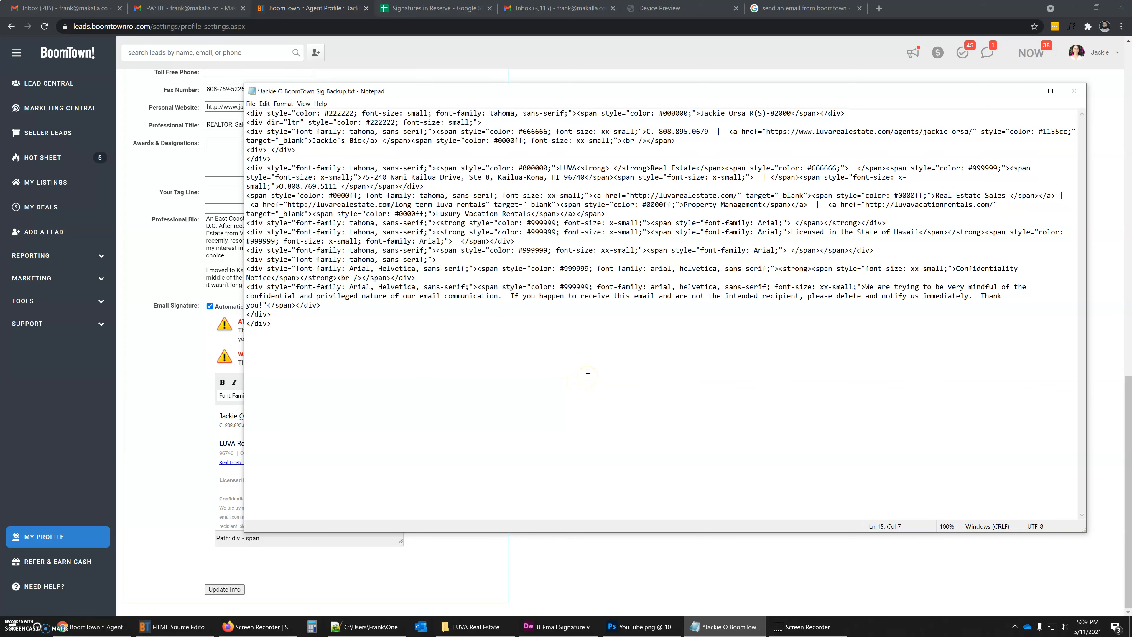
pyautogui.click(250, 105)
pyautogui.click(265, 142)
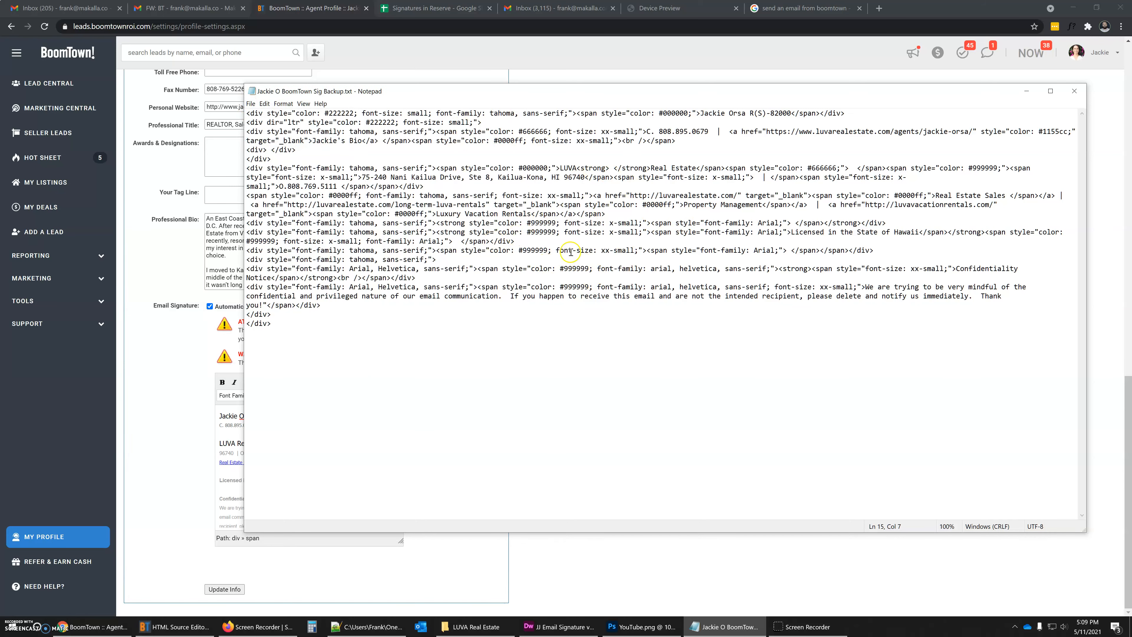
# - Reopen the signature's HTML source editor, and open the agent's headshot email signature file from the Signature Files folder in Notepad
pyautogui.click(178, 370)
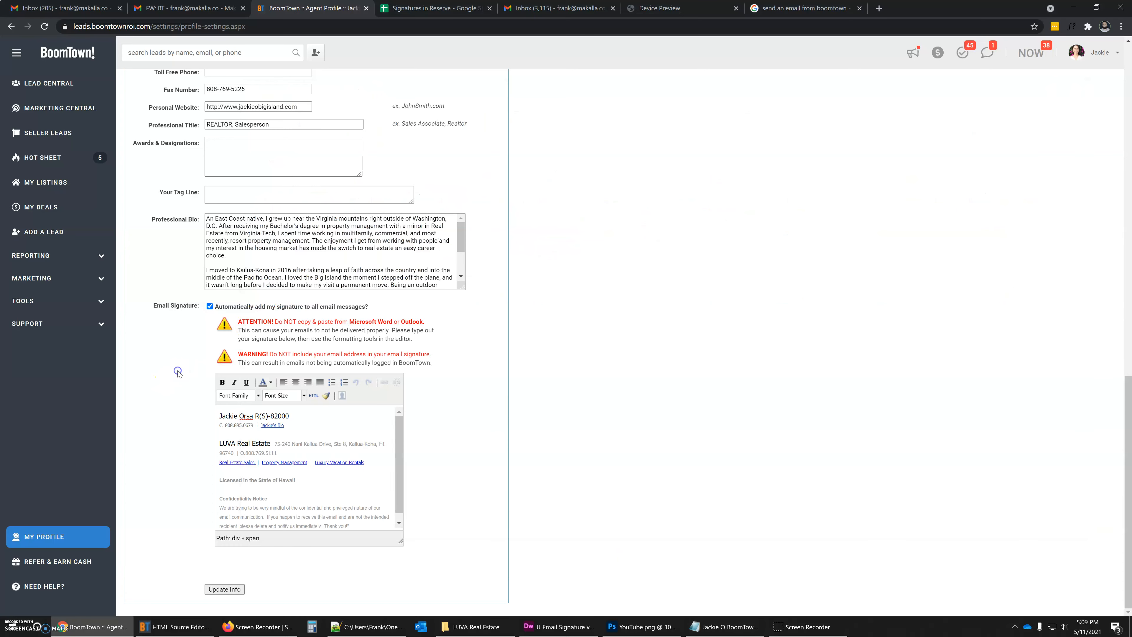
pyautogui.click(315, 395)
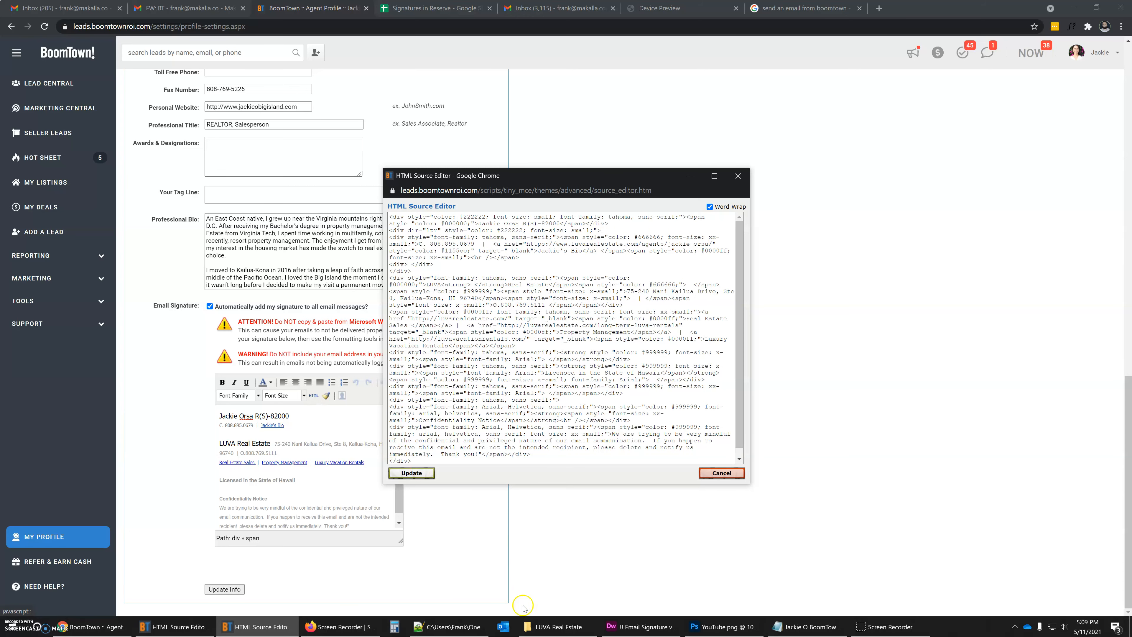
pyautogui.click(548, 629)
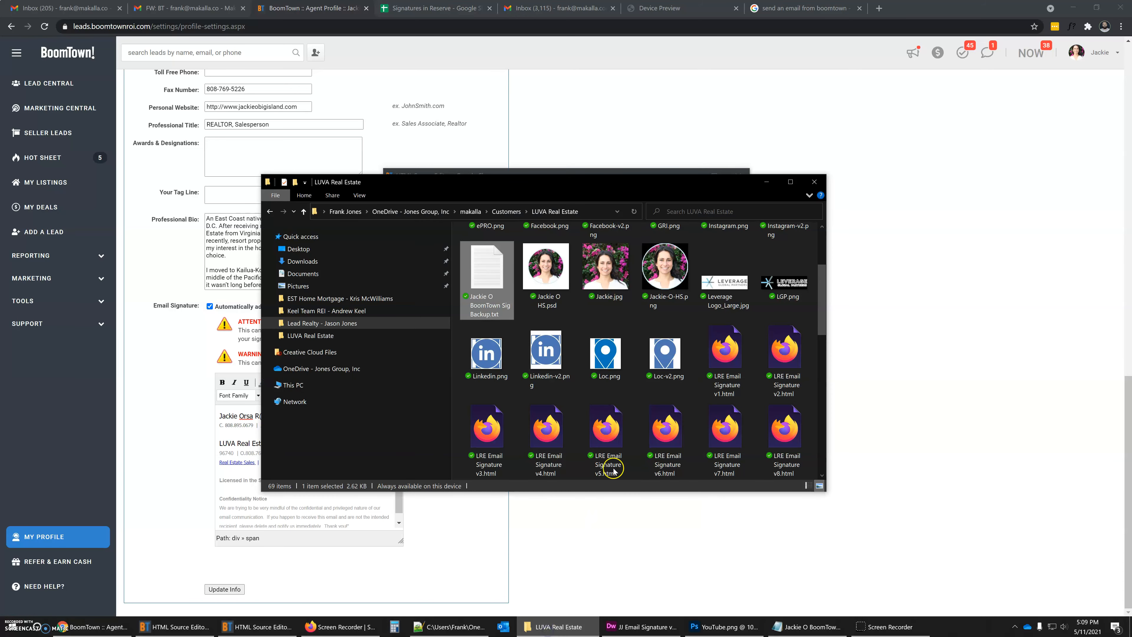
pyautogui.scroll(2, 559, 312)
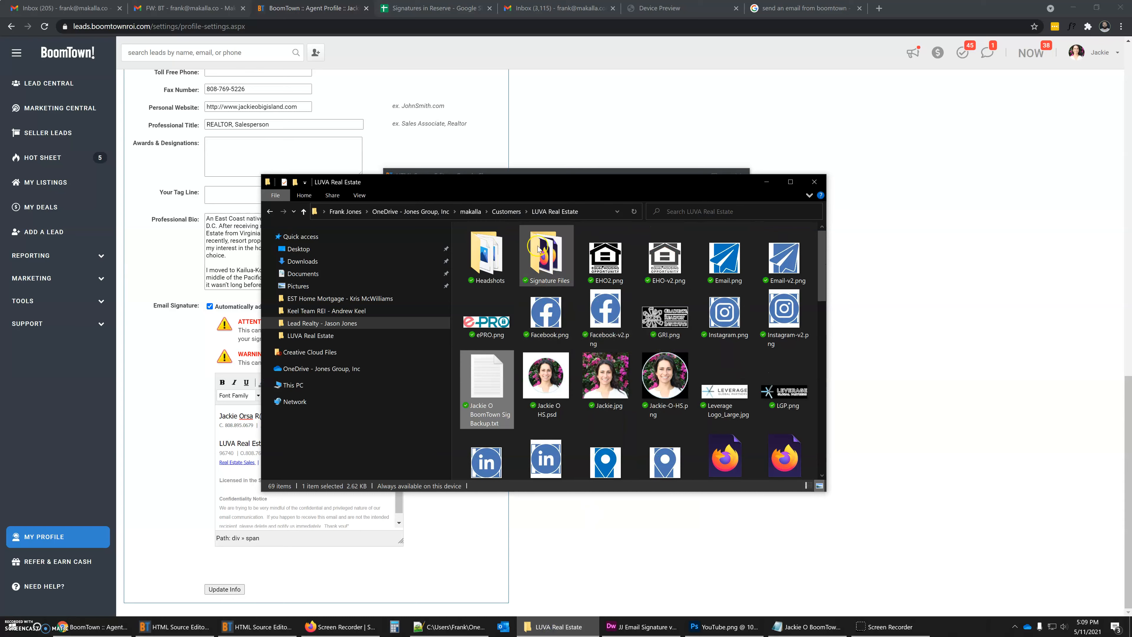
pyautogui.doubleClick(545, 258)
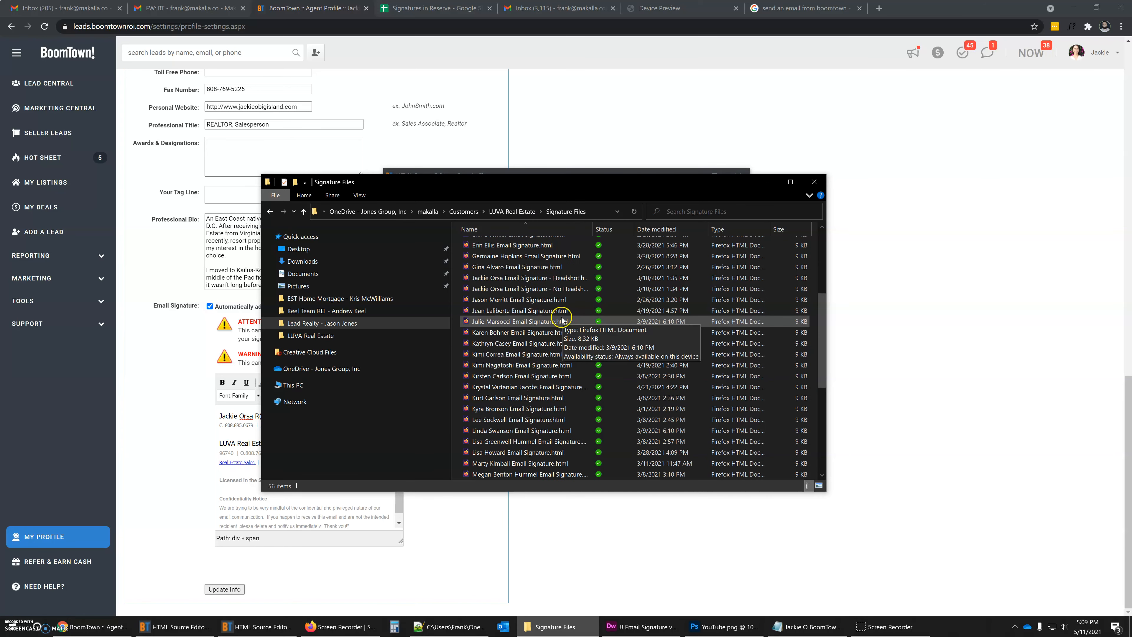
pyautogui.scroll(-1, 562, 321)
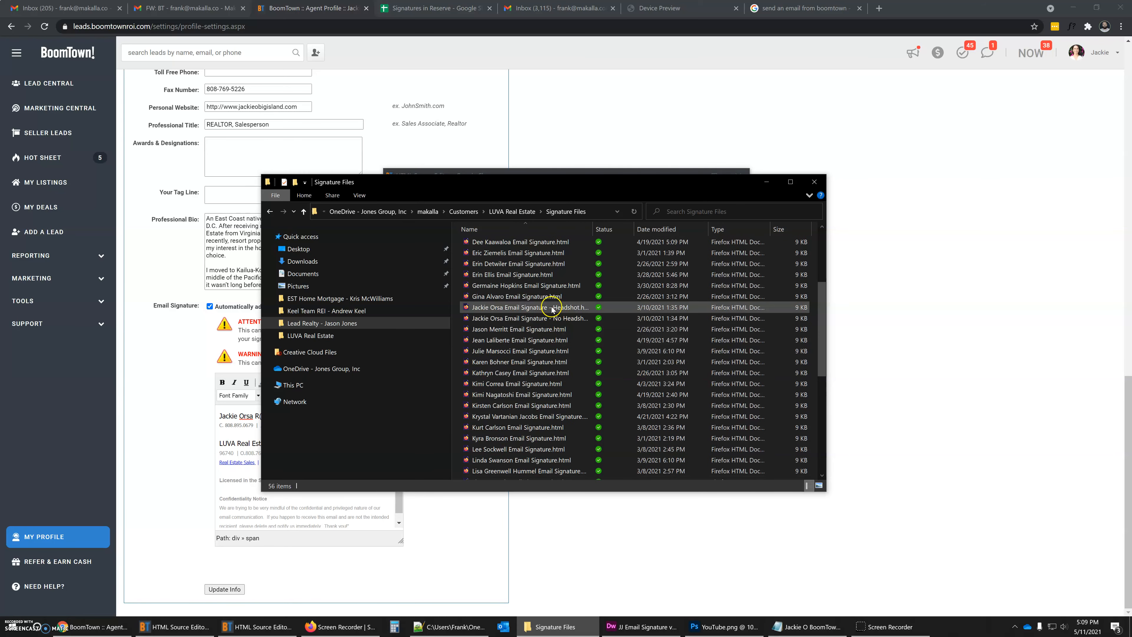
pyautogui.rightClick(552, 308)
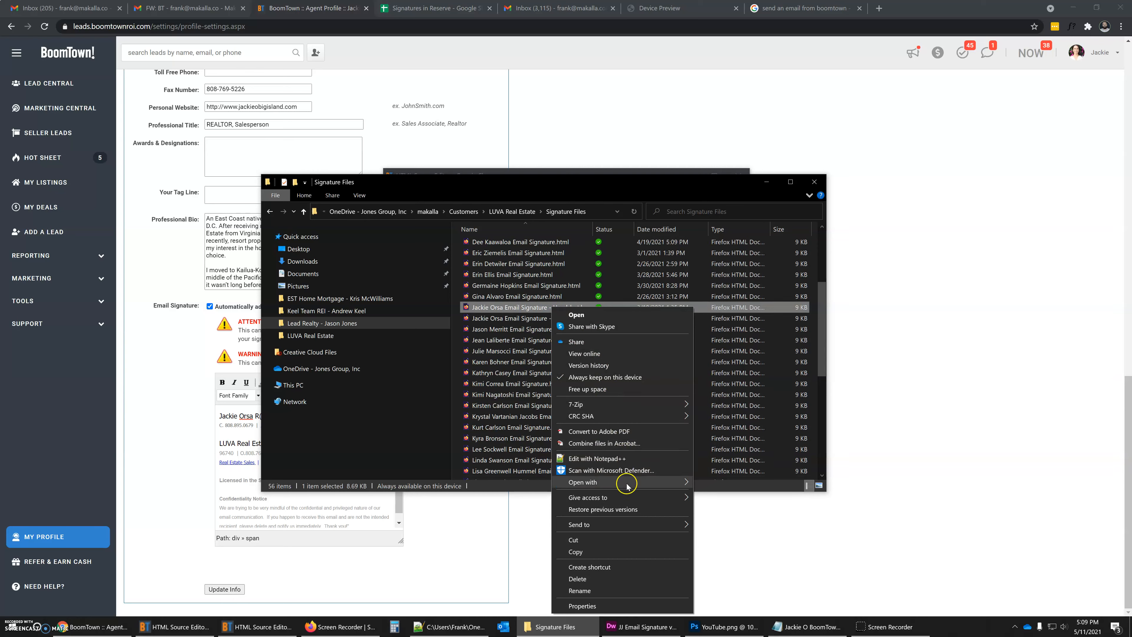
pyautogui.moveTo(625, 484)
pyautogui.click(740, 542)
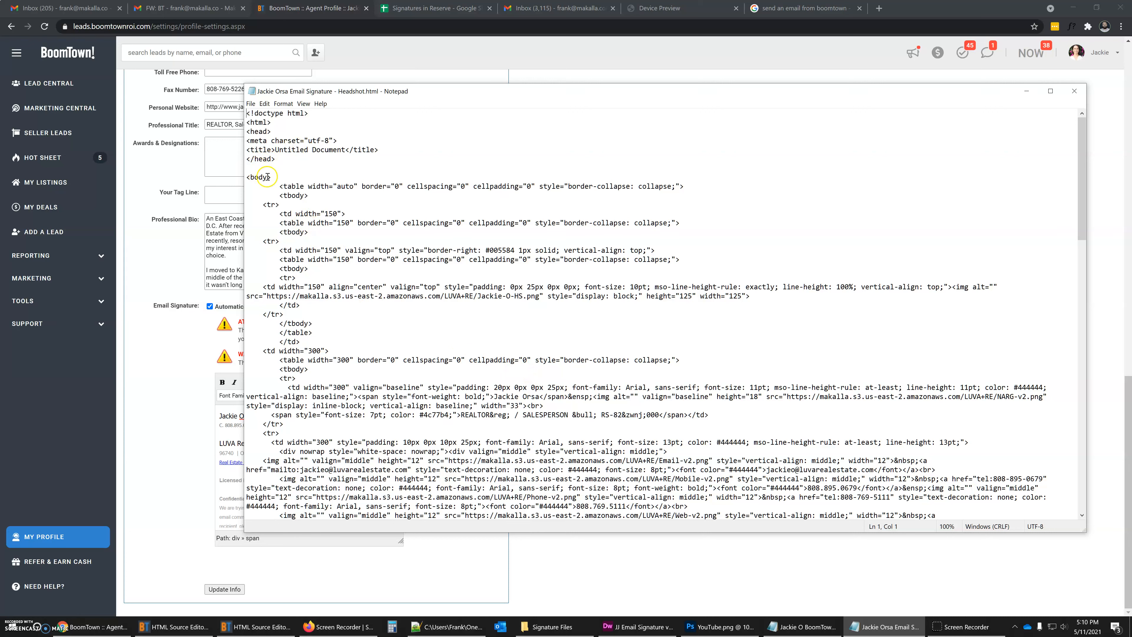
# - Delete the opening code from the doctype through the <body> tag, including the leftover blank line, so the file starts with the table
pyautogui.moveTo(269, 178); pyautogui.dragTo(247, 115)
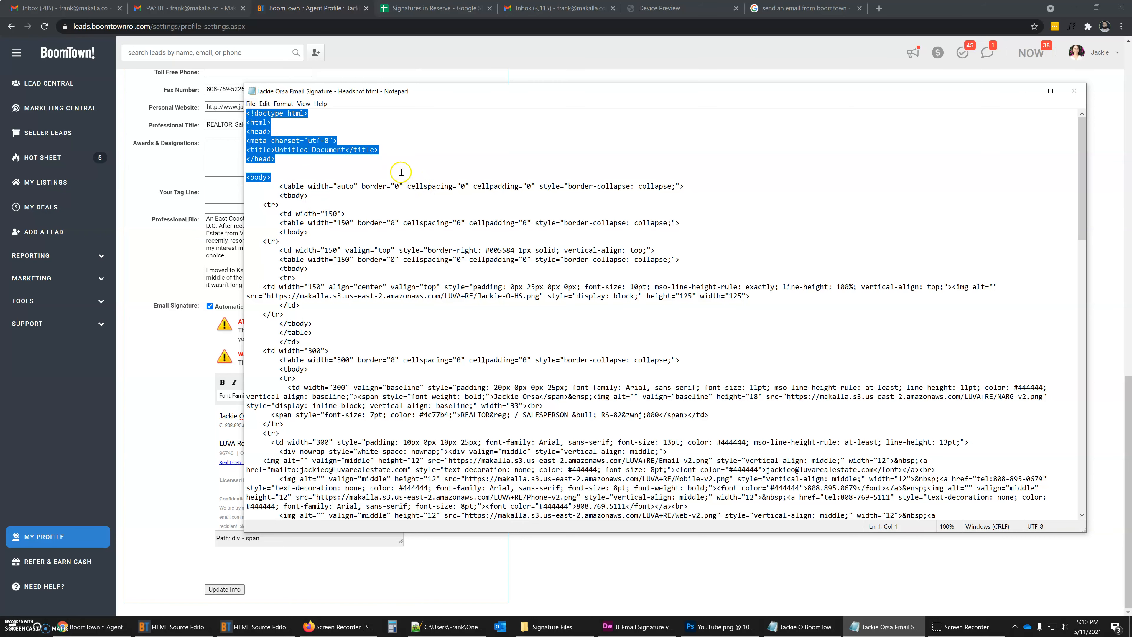
pyautogui.press('Delete')
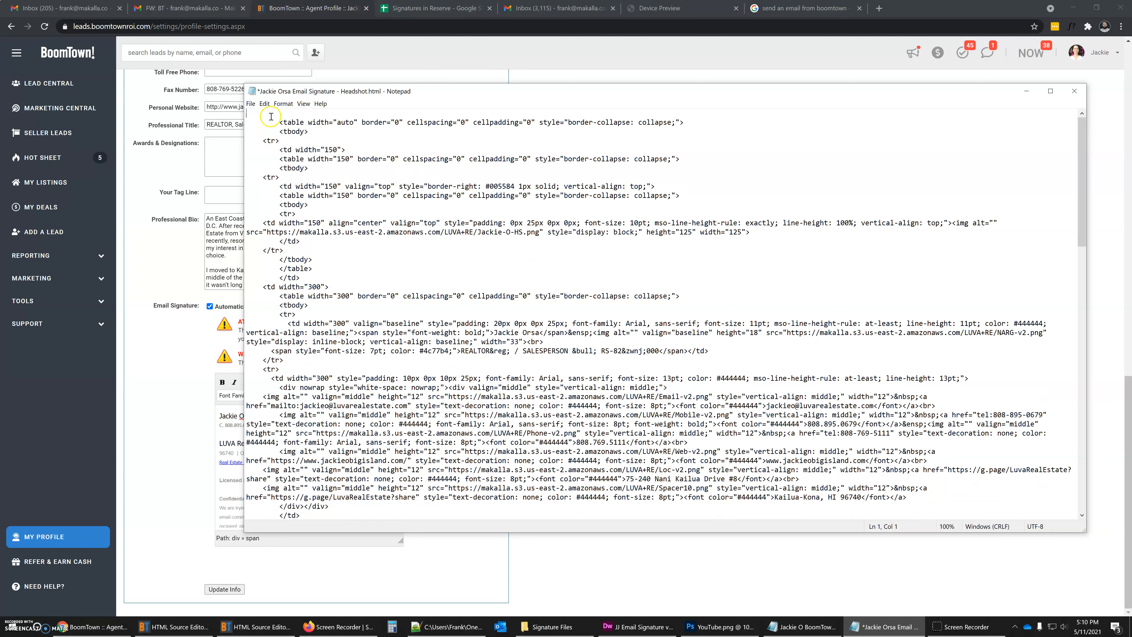
pyautogui.click(258, 121)
pyautogui.press('BackSpace')
# - Delete the closing </body> and </html> tags at the end of the signature code, leaving </table> as the last line
pyautogui.scroll(-14, 418, 320)
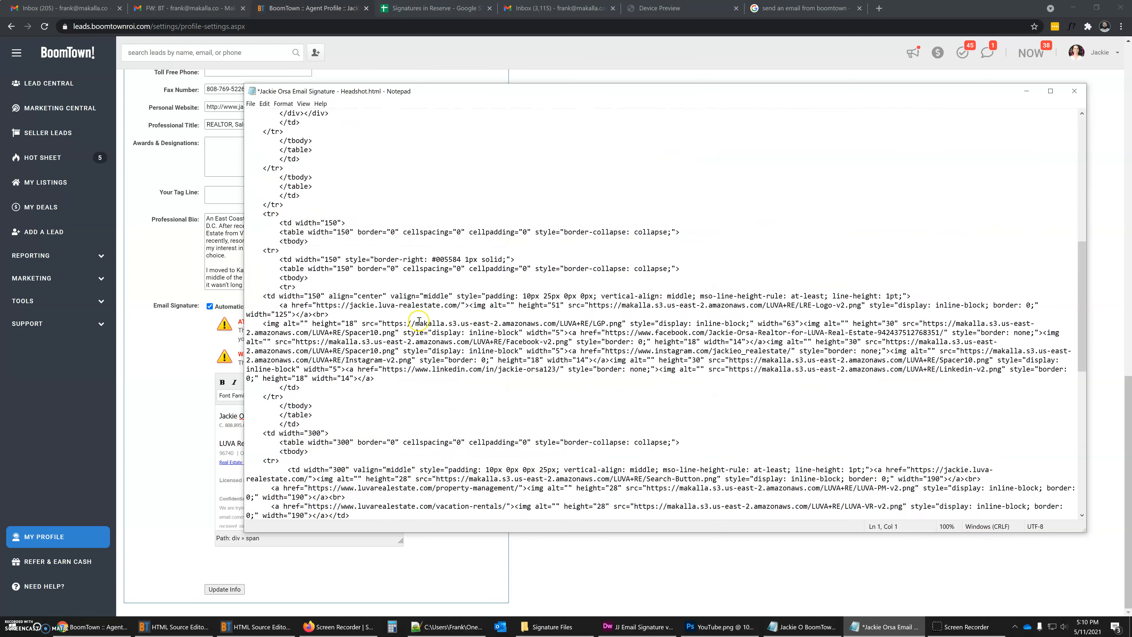
pyautogui.scroll(-10, 419, 320)
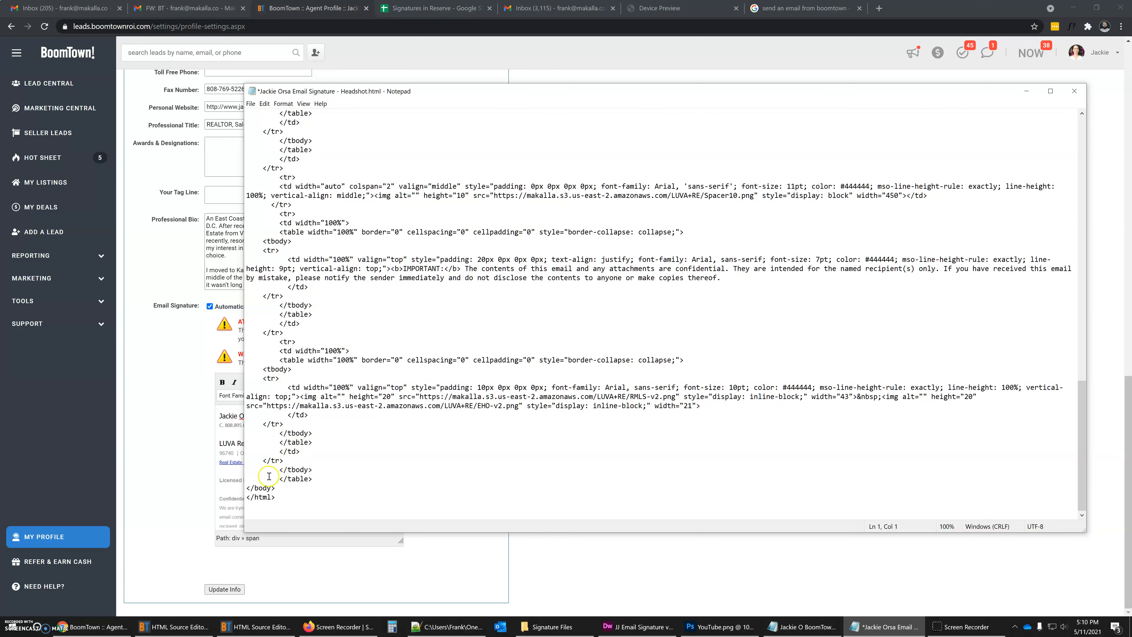
pyautogui.moveTo(277, 497); pyautogui.dragTo(241, 487)
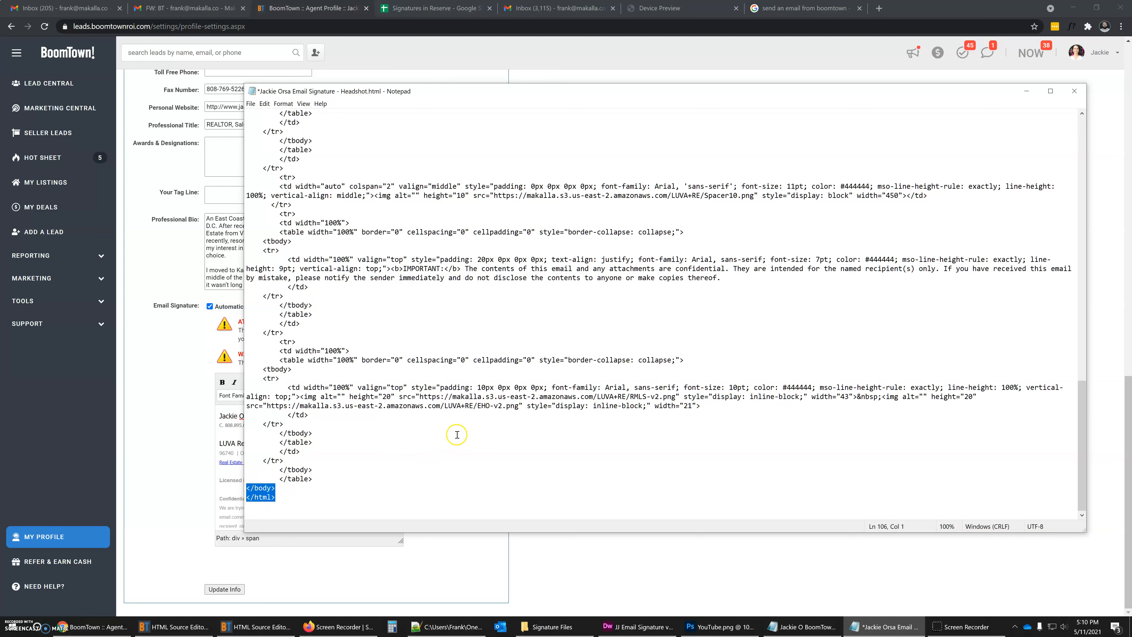
pyautogui.press('BackSpace')
pyautogui.press('BackSpace')
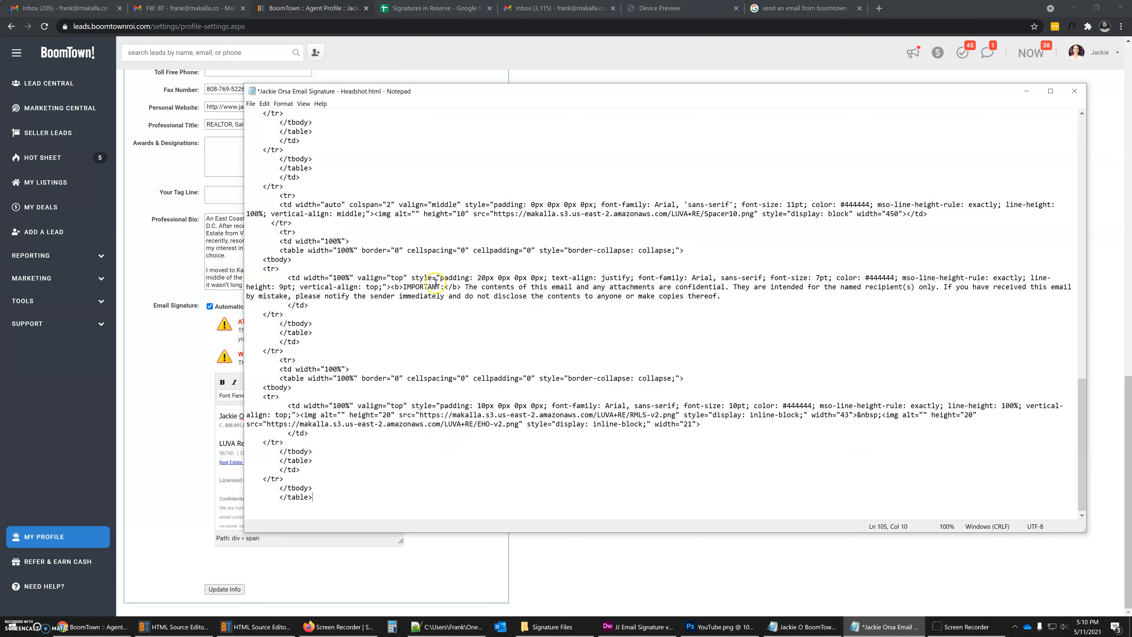
# - Delete the email icon and mailto link code through its line break from the contact details, and remove the resulting empty line
pyautogui.scroll(10, 452, 297)
pyautogui.scroll(15, 452, 297)
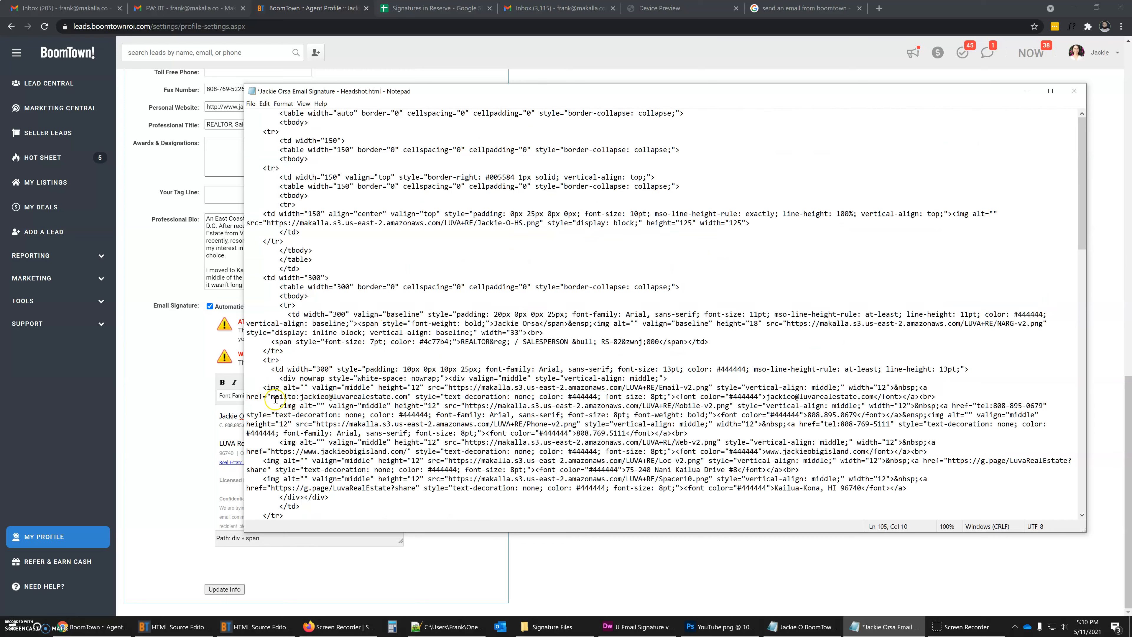
pyautogui.click(287, 397)
pyautogui.moveTo(271, 396); pyautogui.dragTo(407, 397)
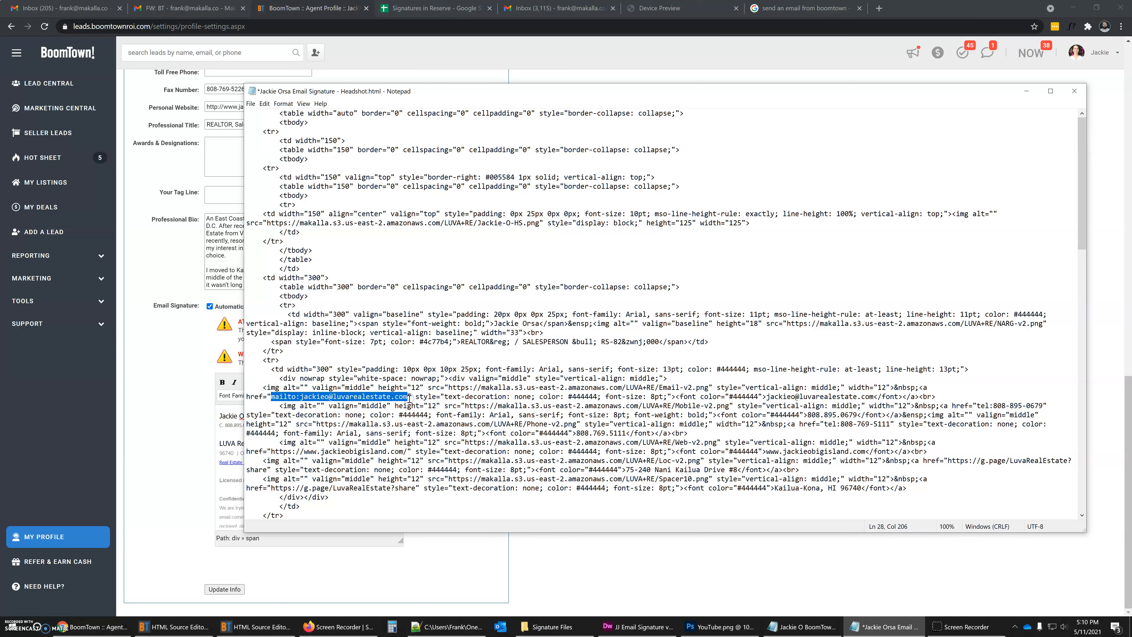
pyautogui.moveTo(380, 99)
pyautogui.mouseDown()
pyautogui.moveTo(527, 146)
pyautogui.moveTo(332, 128)
pyautogui.mouseUp()
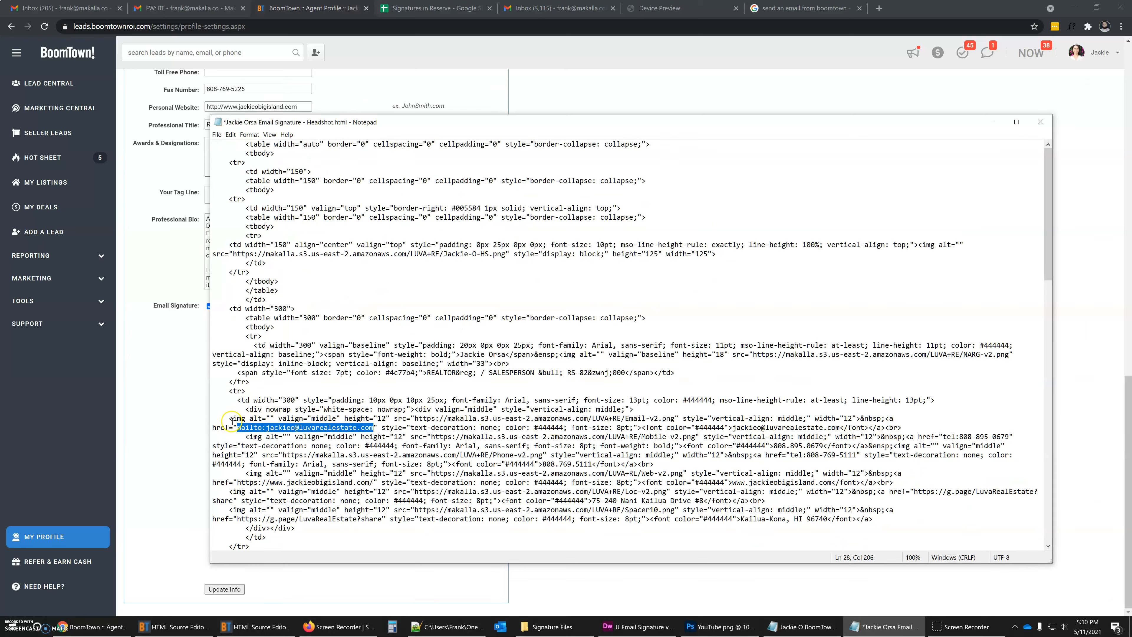
pyautogui.moveTo(230, 418); pyautogui.dragTo(904, 428)
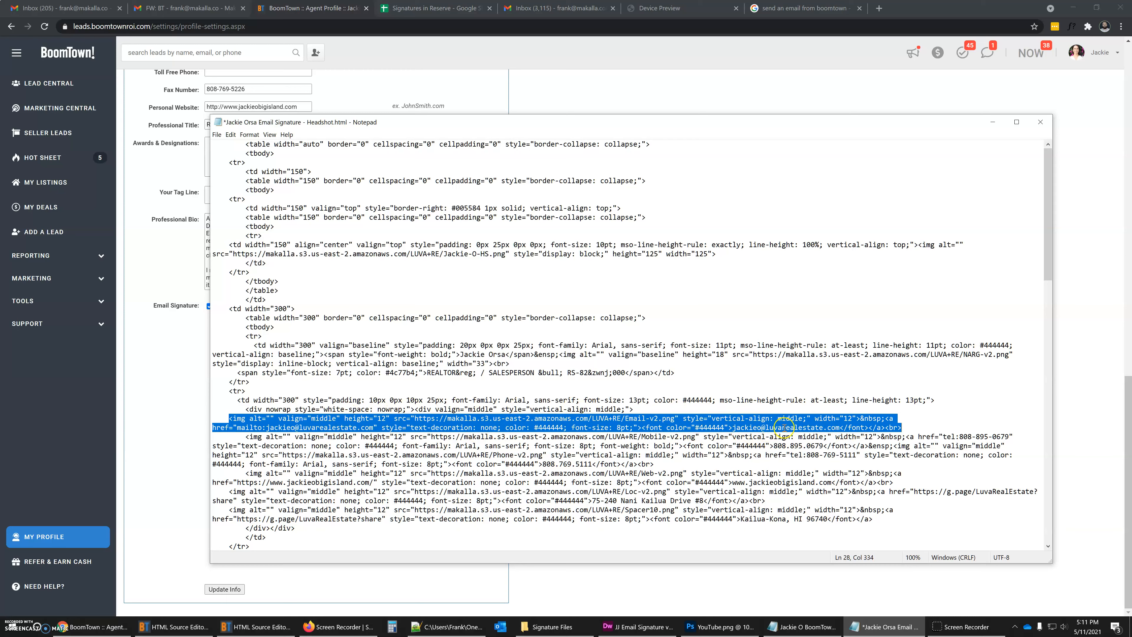
pyautogui.press('Delete')
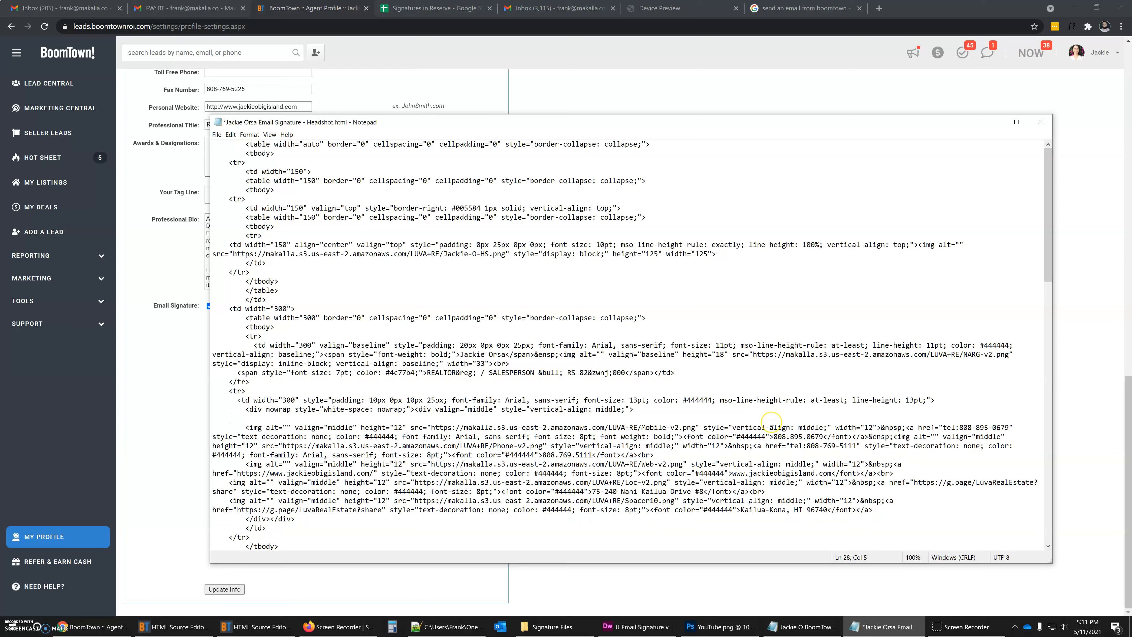
pyautogui.press('BackSpace')
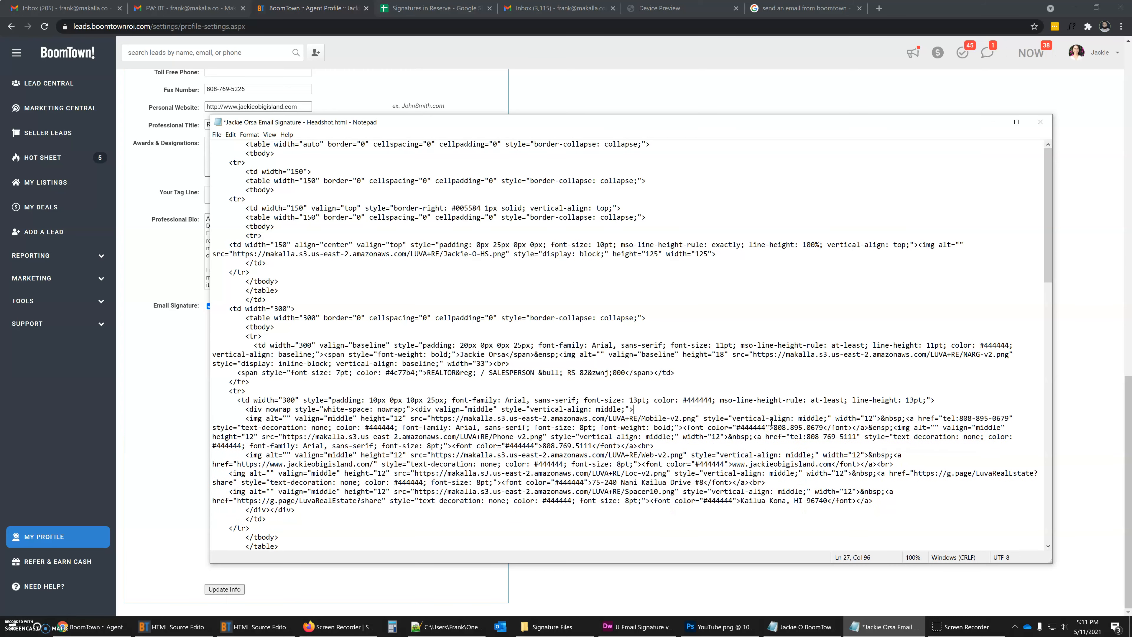
# - Copy the entire edited signature code
pyautogui.click(498, 284)
pyautogui.hotkey('ctrl', 'shift', 'End')
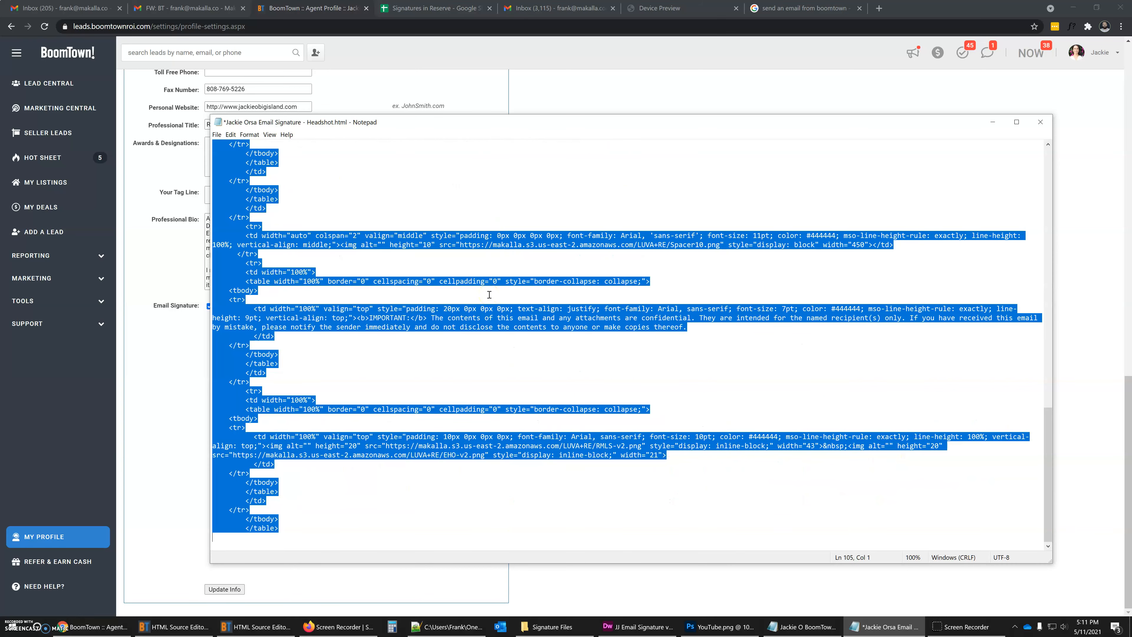
pyautogui.click(489, 294)
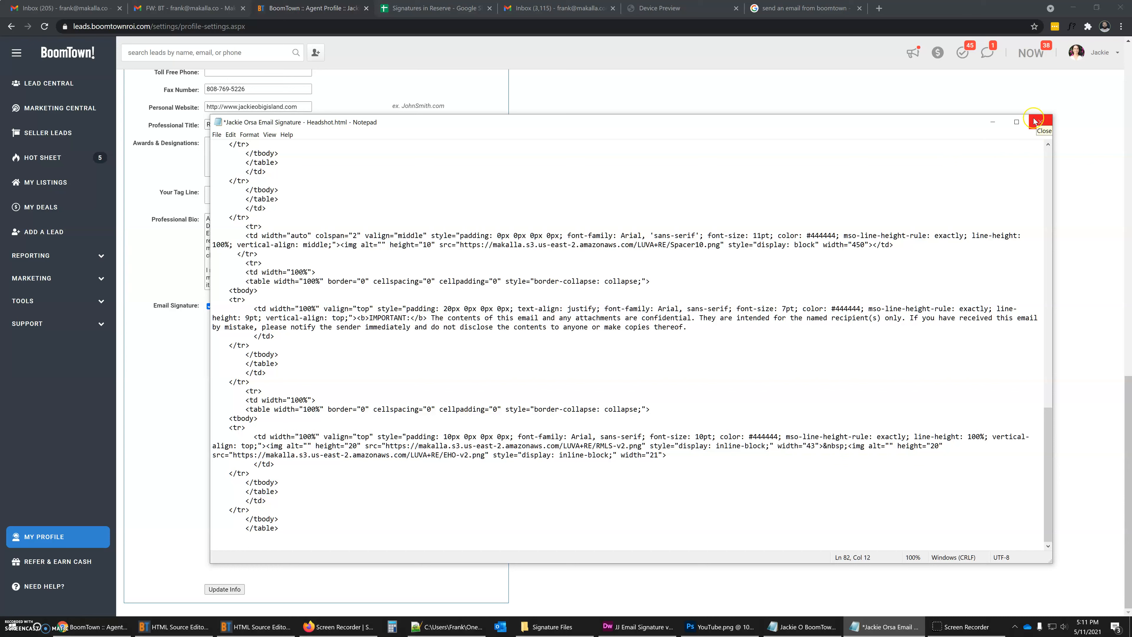
# - Save the code as a new HTML file in the LUVA Real Estate folder, ending its name with "Headshot - BT", and return to BoomTown
pyautogui.click(217, 135)
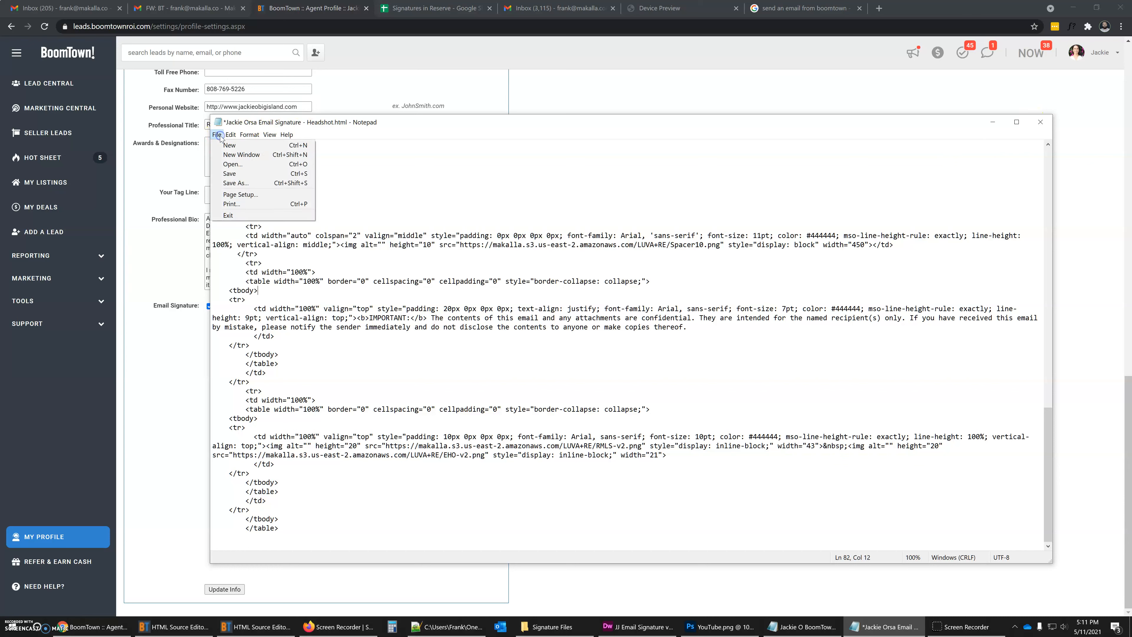
pyautogui.click(234, 183)
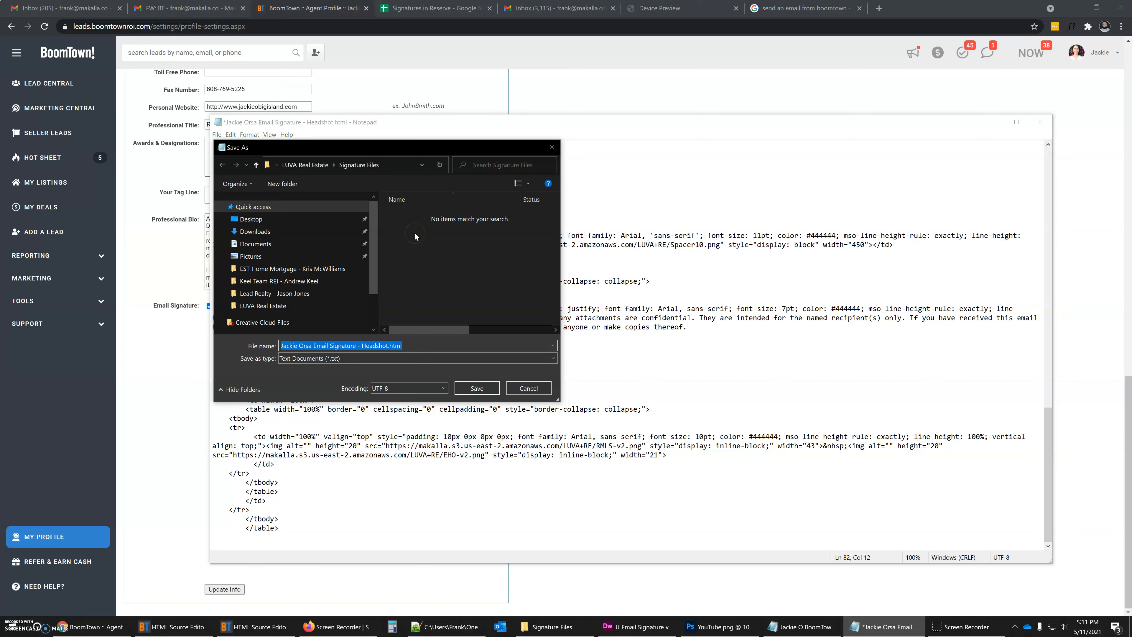
pyautogui.click(292, 165)
pyautogui.click(382, 348)
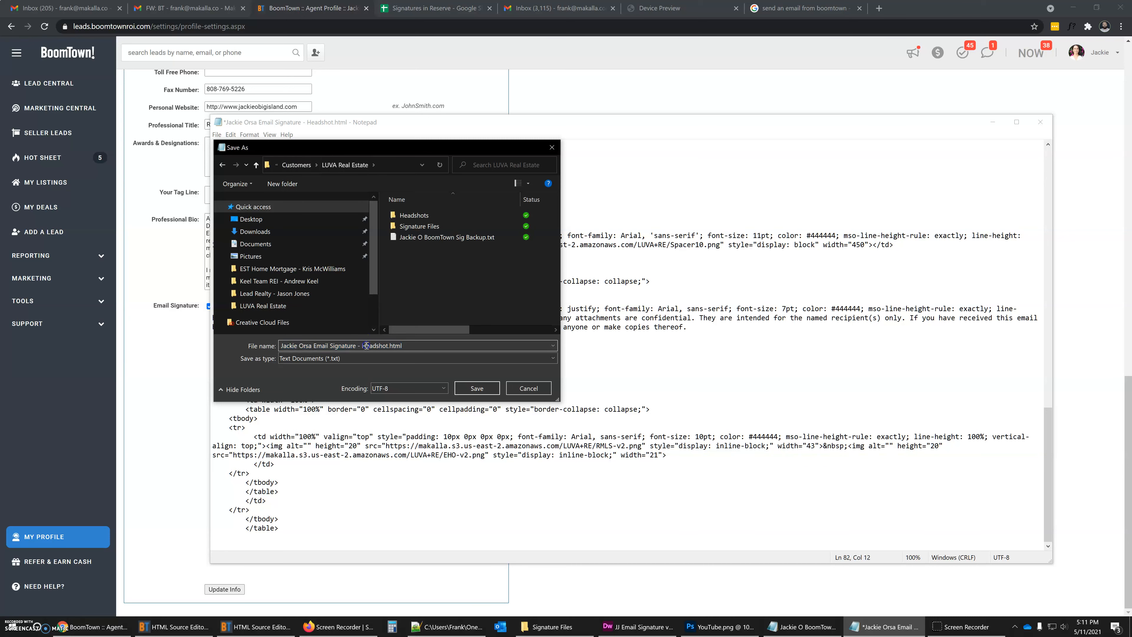
pyautogui.click(388, 347)
pyautogui.write('BT')
pyautogui.press('Return')
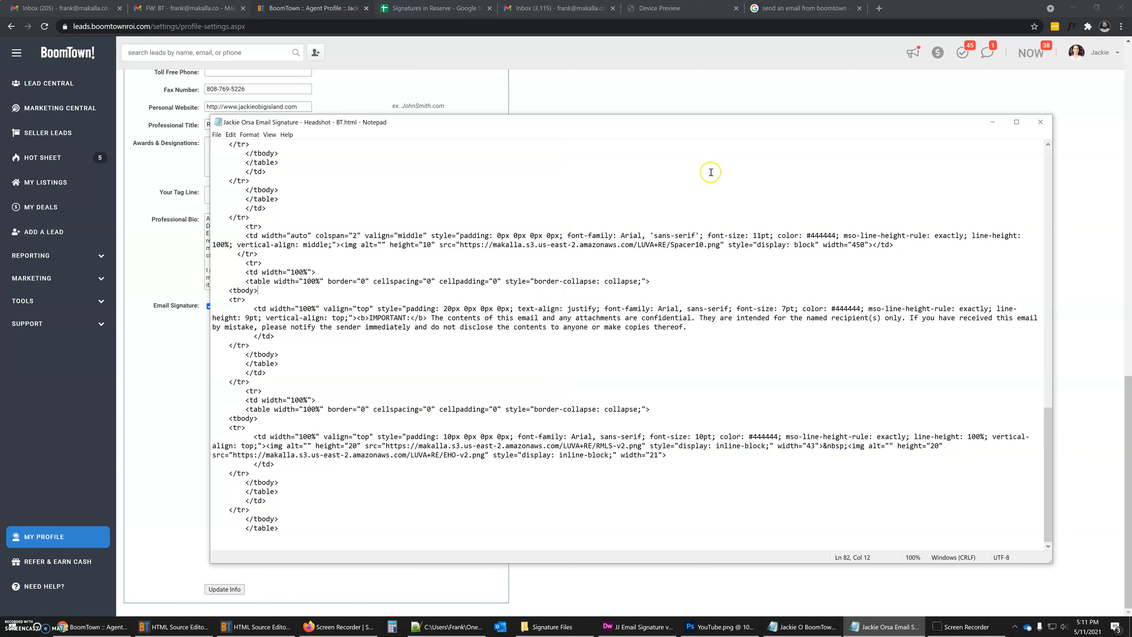
pyautogui.click(1039, 122)
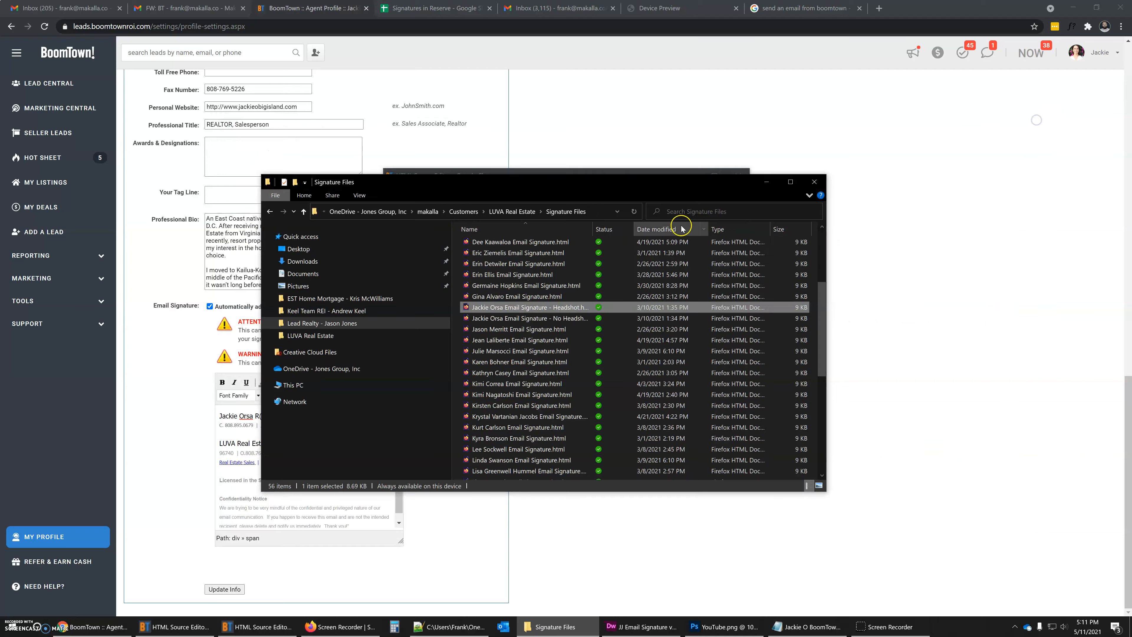
pyautogui.click(482, 526)
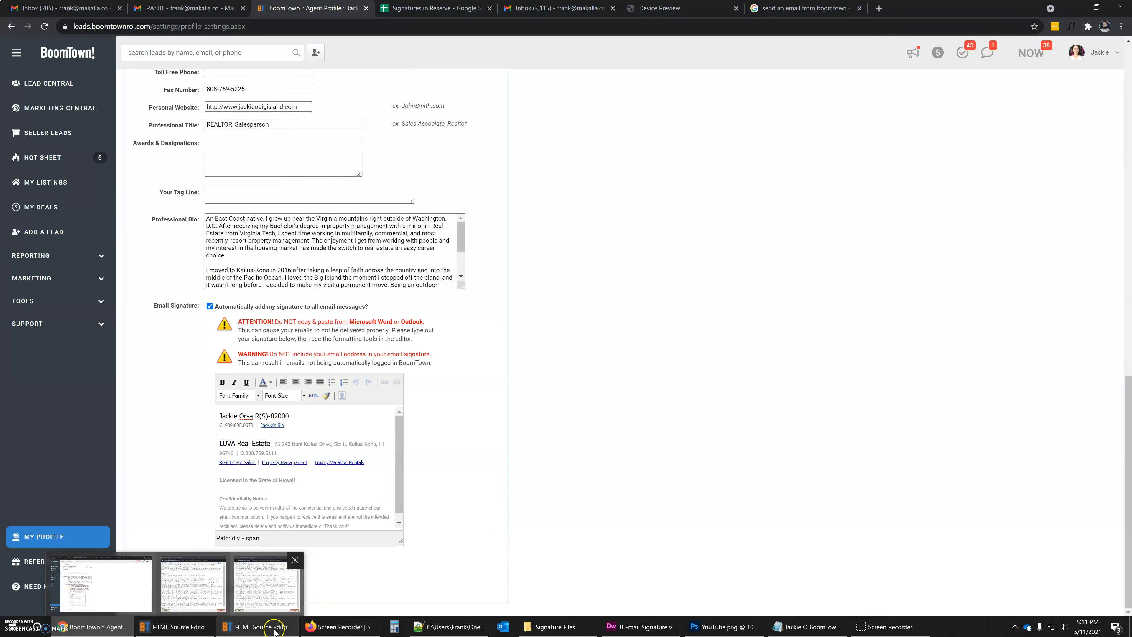
# - Close the two leftover HTML Source Editor windows of the email signature
pyautogui.click(262, 626)
pyautogui.click(738, 176)
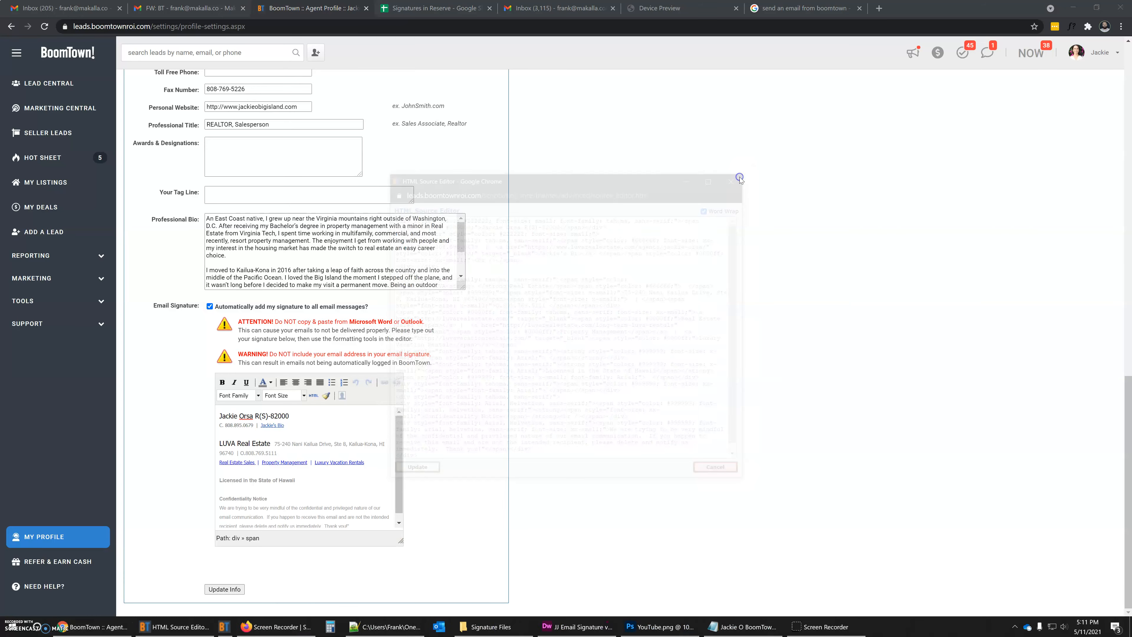
pyautogui.click(175, 626)
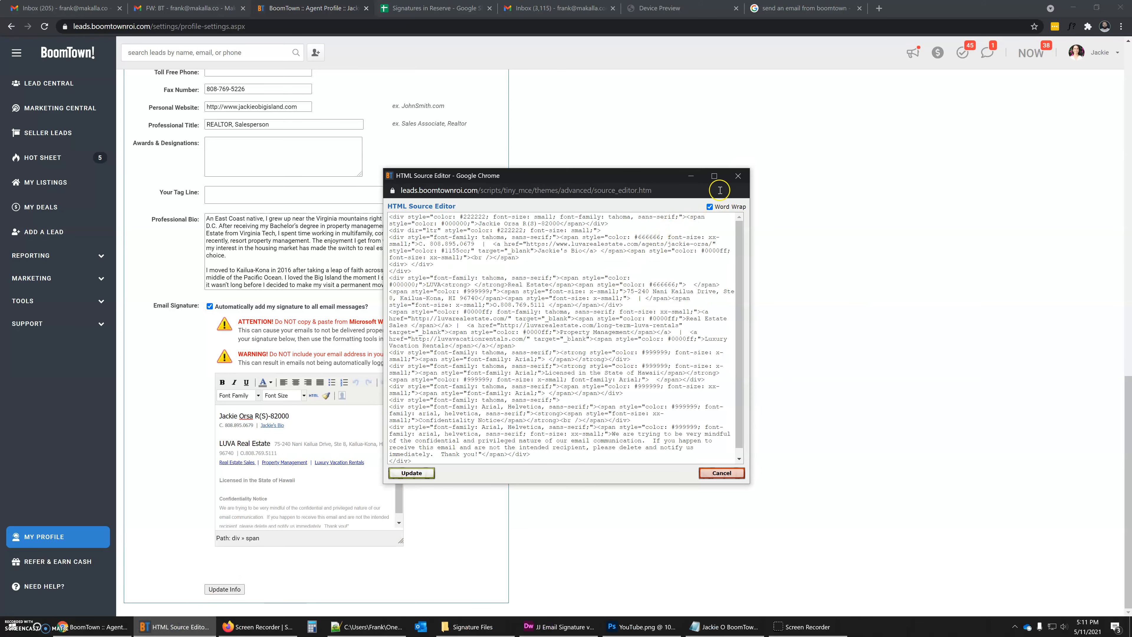
pyautogui.click(735, 176)
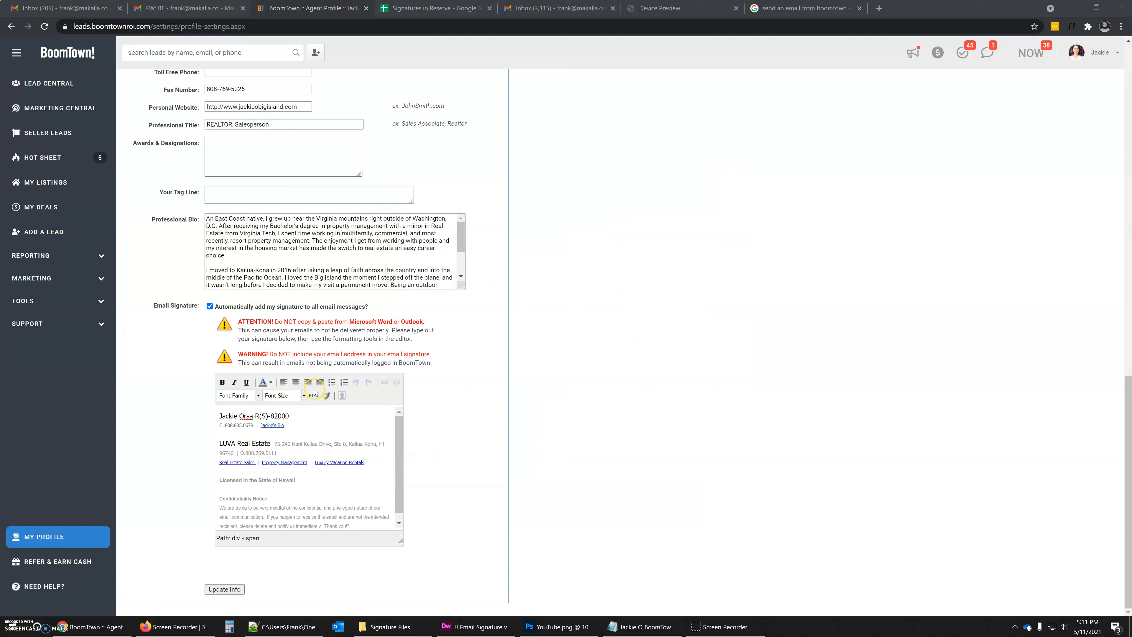
# - Open the email signature's HTML source, delete all existing code, and paste the copied custom signature code in its place
pyautogui.click(313, 395)
pyautogui.click(544, 317)
pyautogui.hotkey('ctrl', 'a')
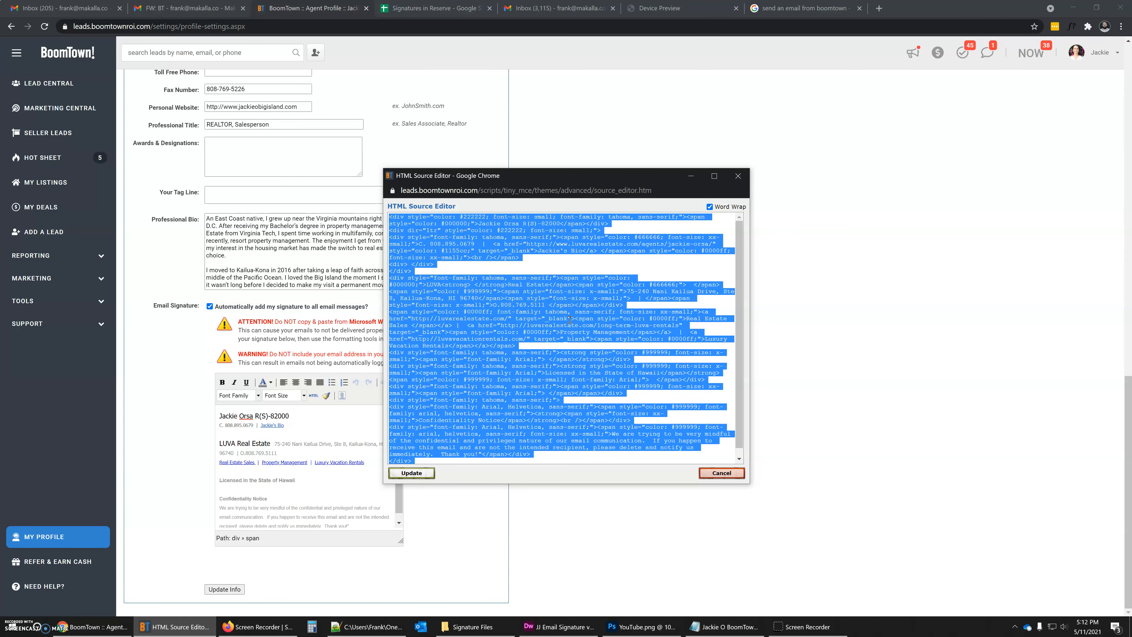
pyautogui.press('BackSpace')
pyautogui.click(567, 311)
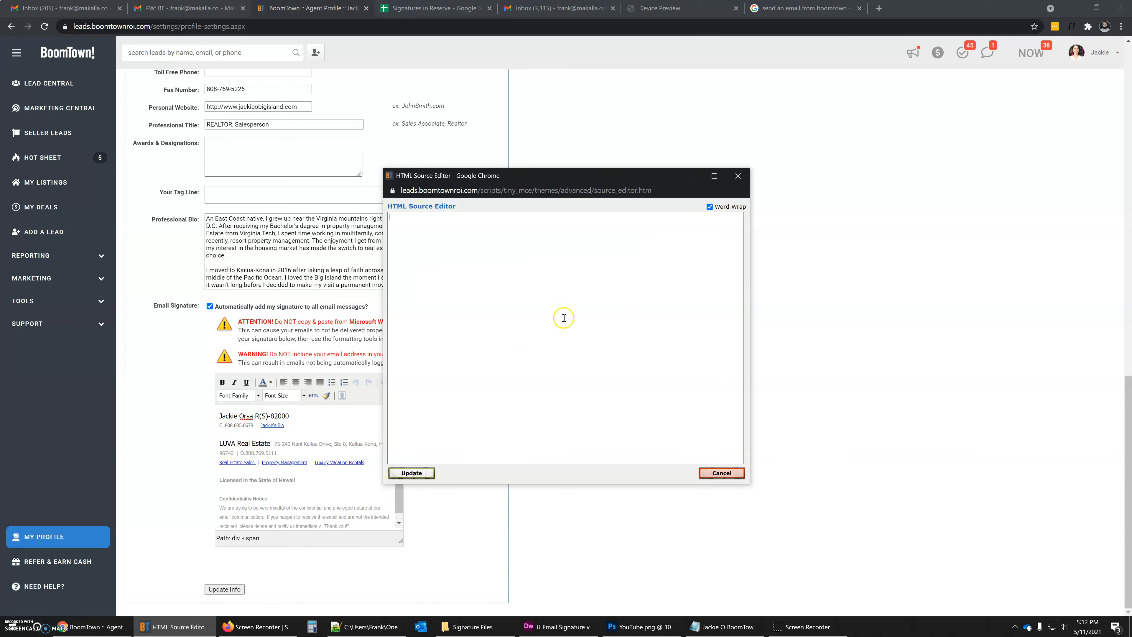
pyautogui.hotkey('ctrl', 'v')
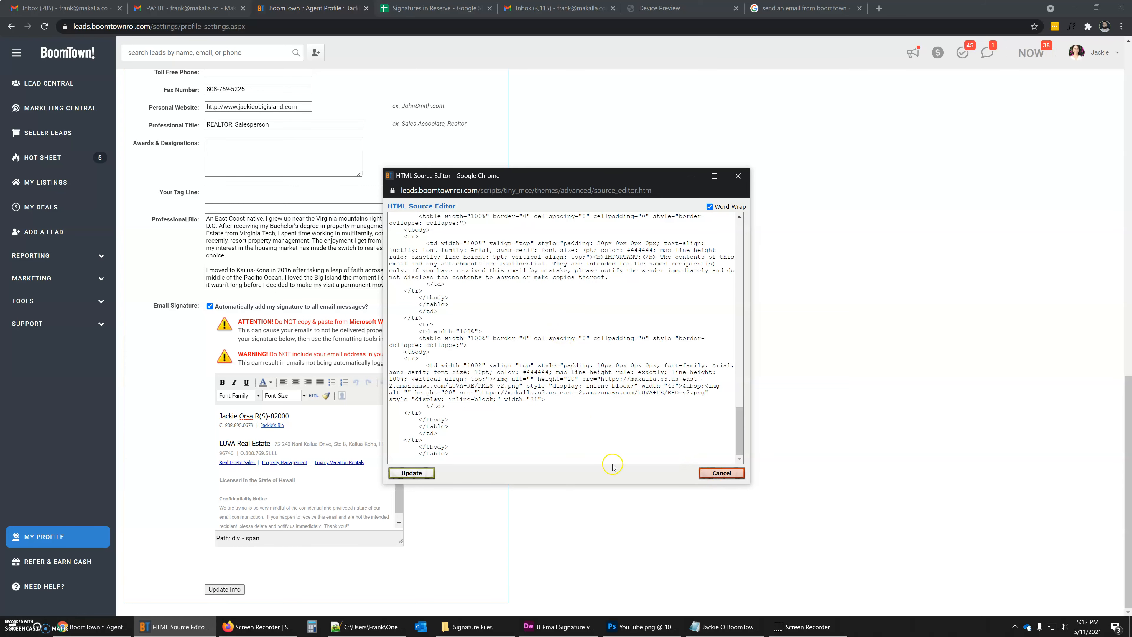
# - Apply the pasted code to the email signature and save the agent's profile information
pyautogui.click(411, 472)
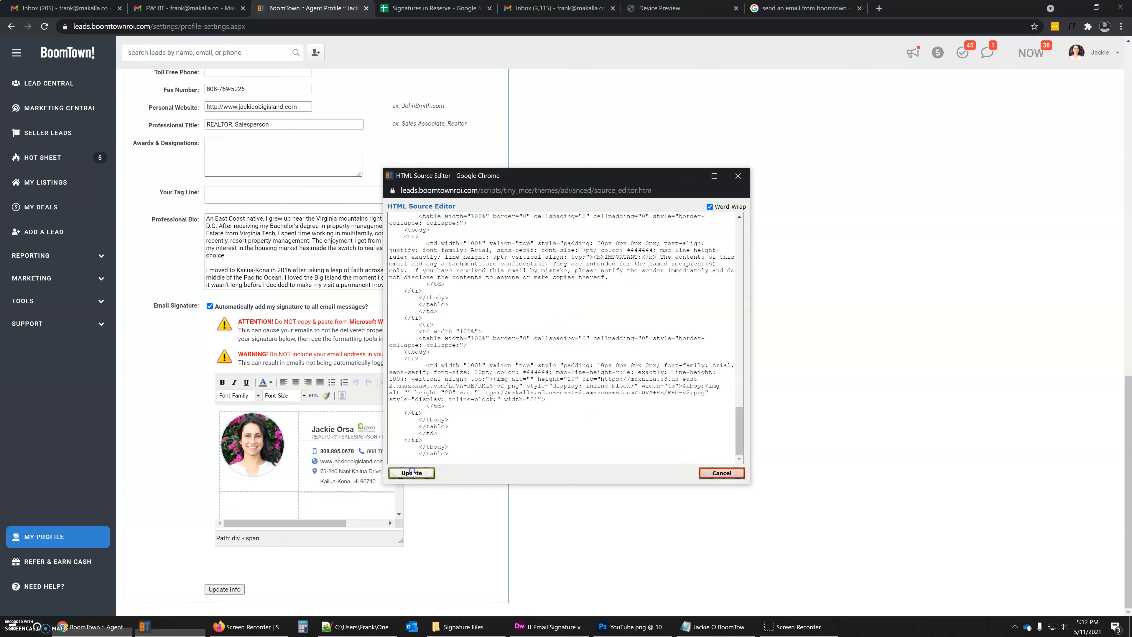
pyautogui.click(318, 460)
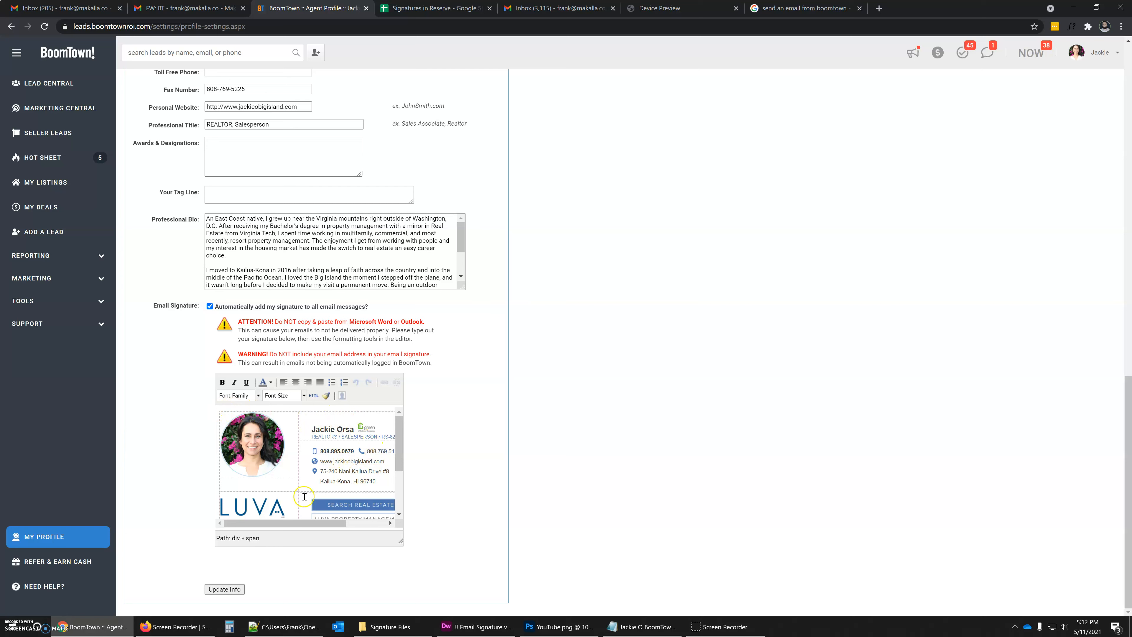
pyautogui.click(225, 589)
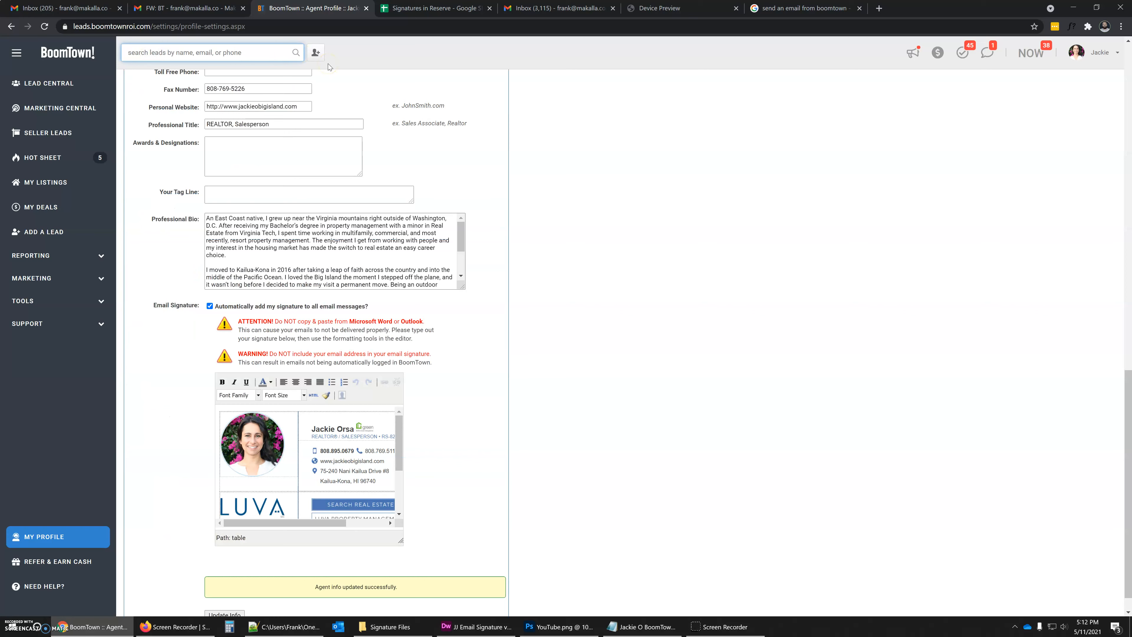
# - Search the leads for the test contact by first name and open that lead's profile
pyautogui.write('frank')
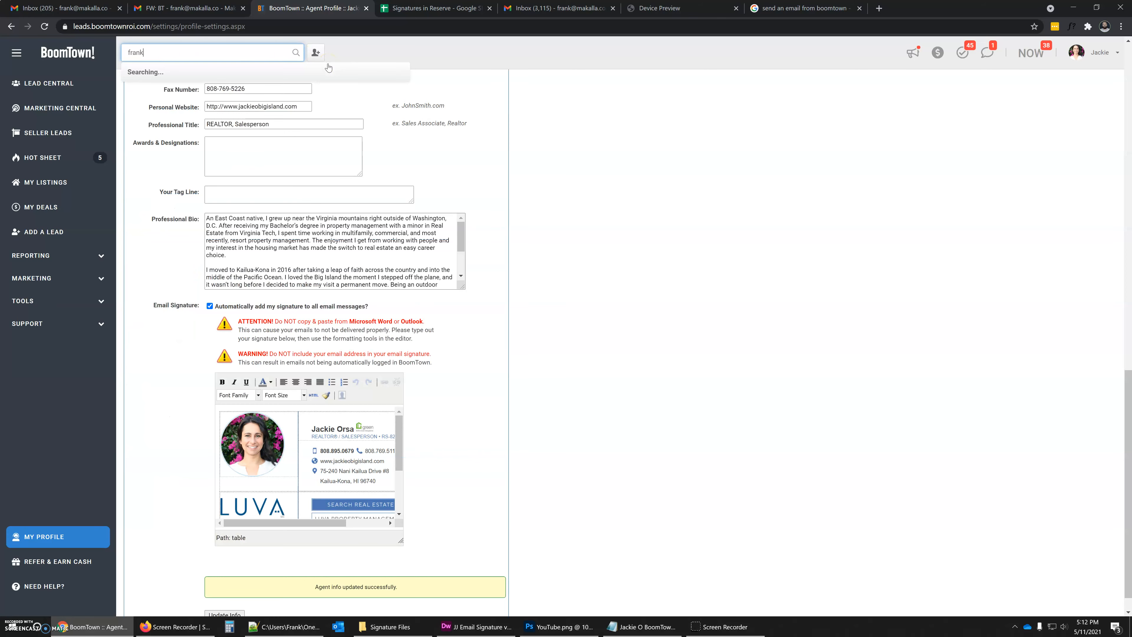
pyautogui.click(159, 93)
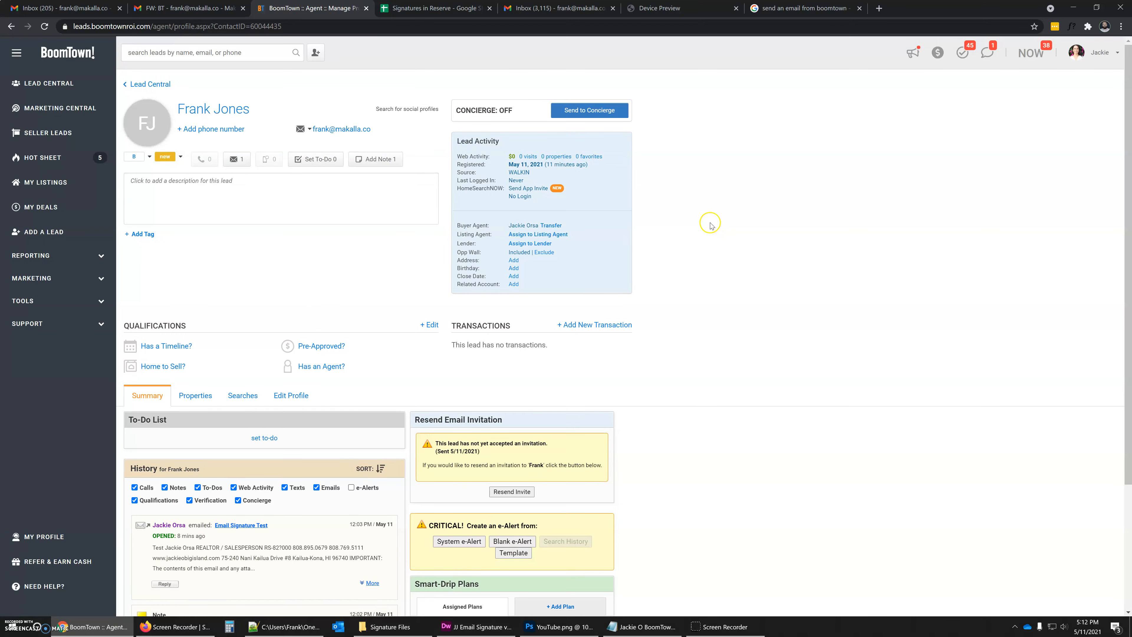
# - Send the lead an email with the subject "Test Email" and the body "Test" above the signature, dismissing the to-do dialog without saving
pyautogui.click(334, 128)
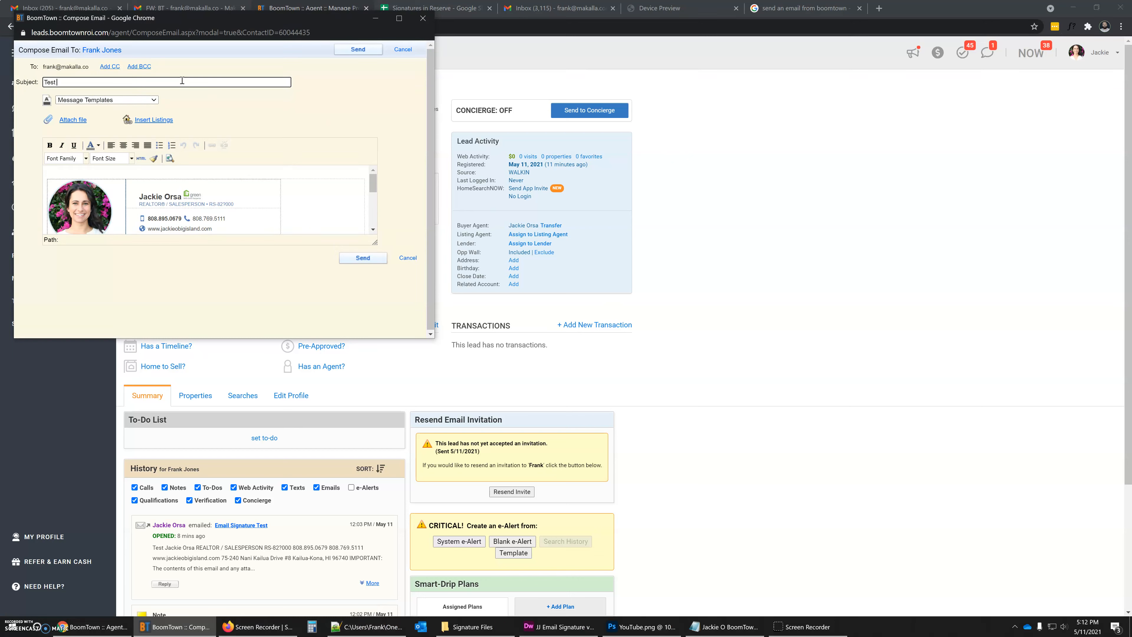
pyautogui.click(79, 174)
pyautogui.press('Return')
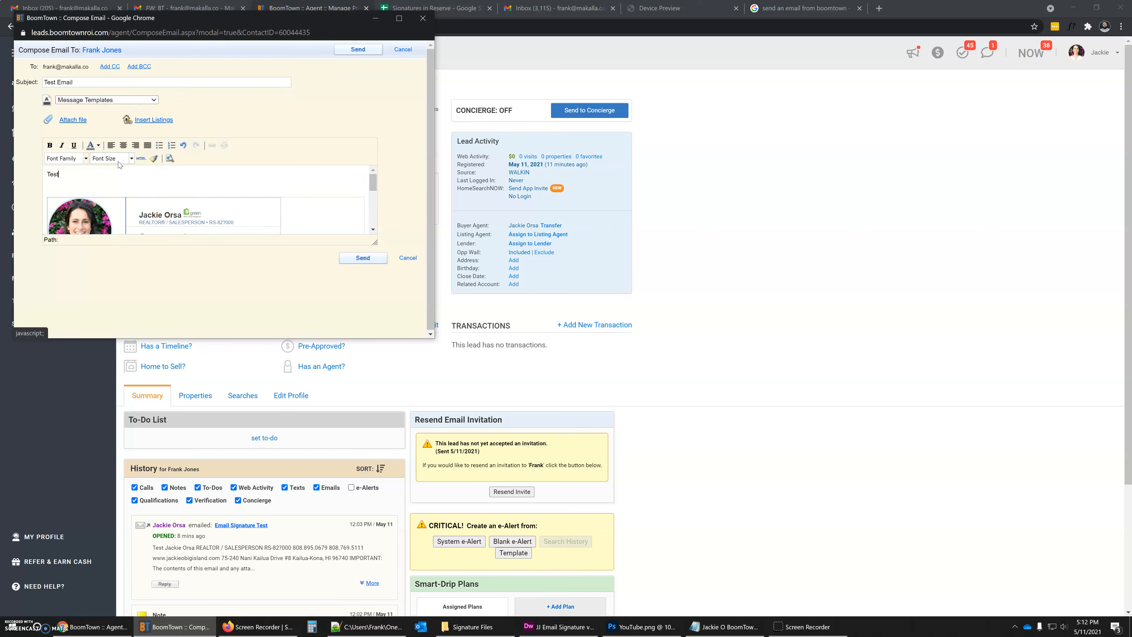
pyautogui.click(361, 259)
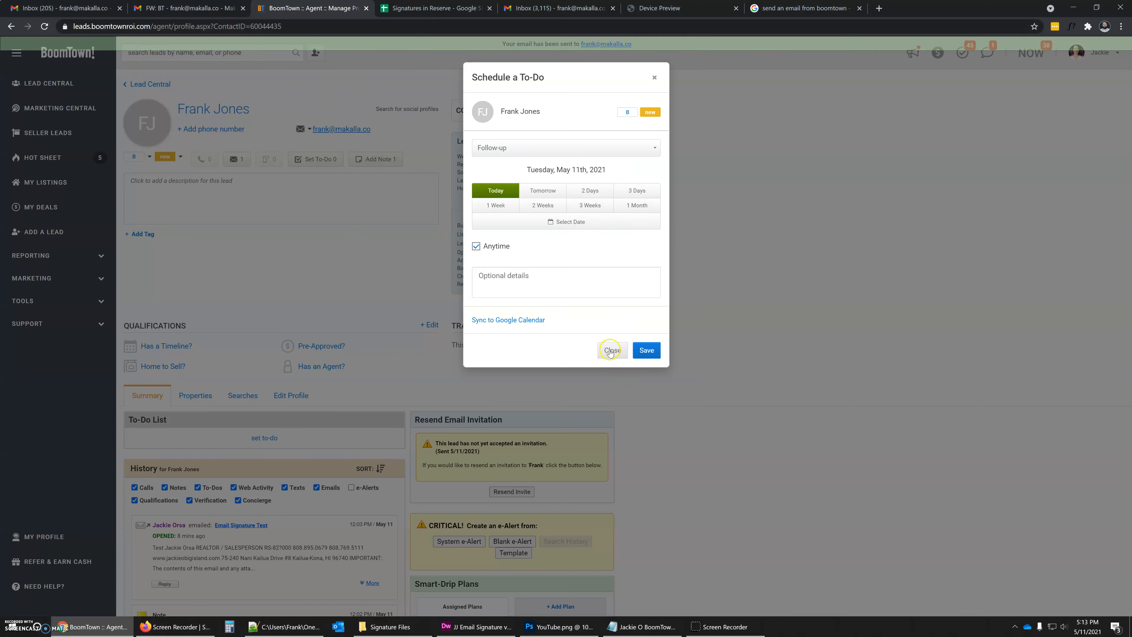
pyautogui.click(611, 350)
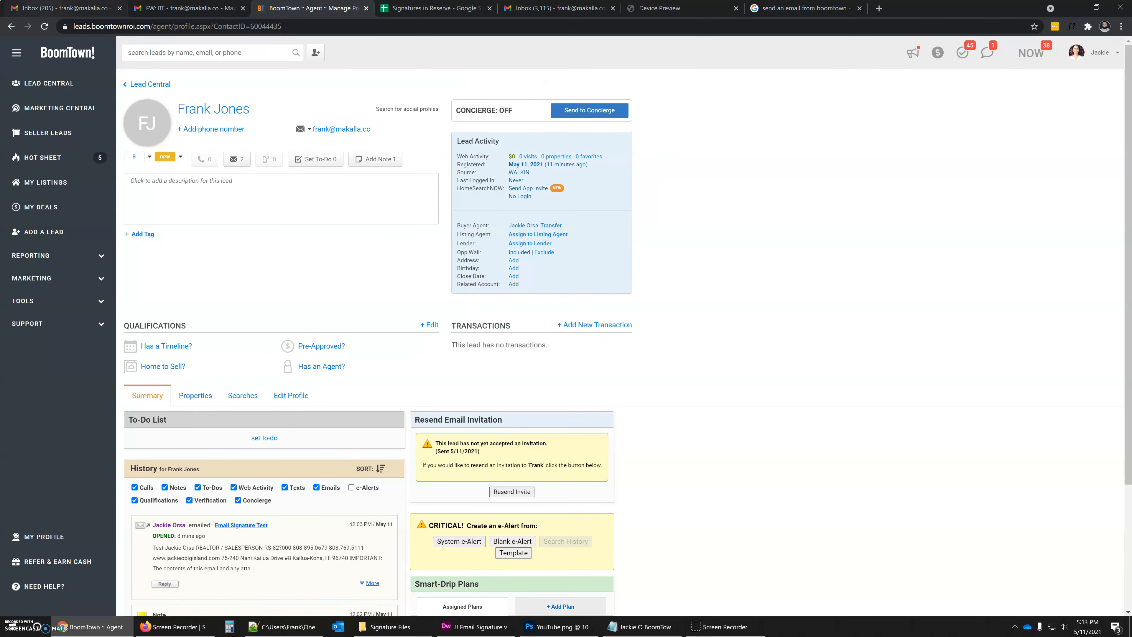
# - Switch to the Gmail inbox, refresh it, and open the received "Test Email" message to examine the signature
pyautogui.hotkey('ctrl', '1')
pyautogui.click(176, 87)
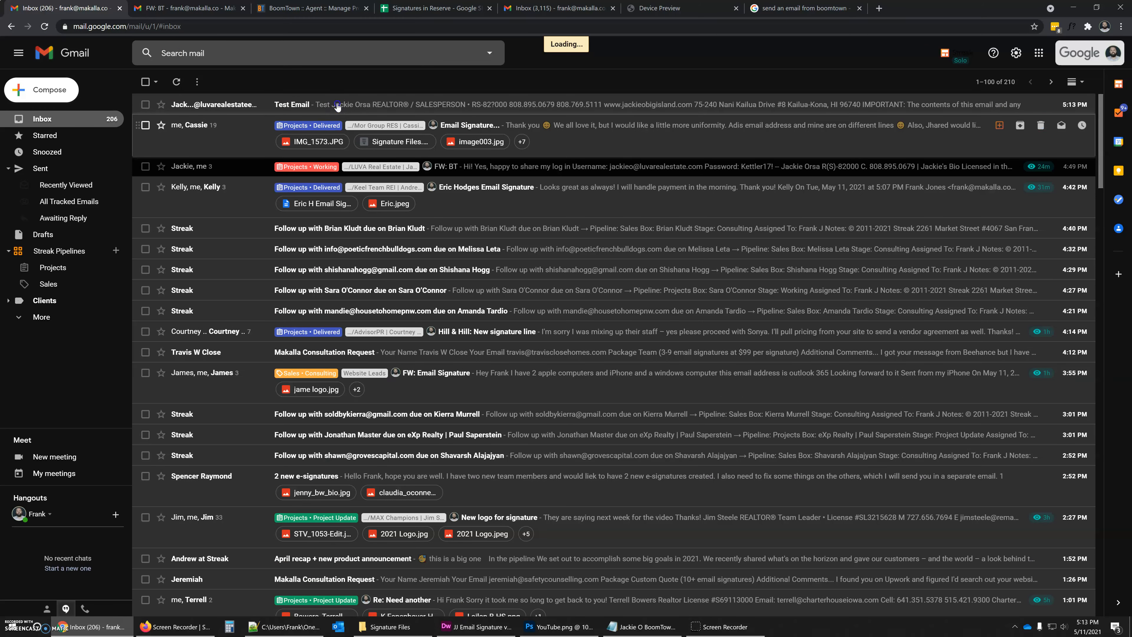
pyautogui.click(337, 105)
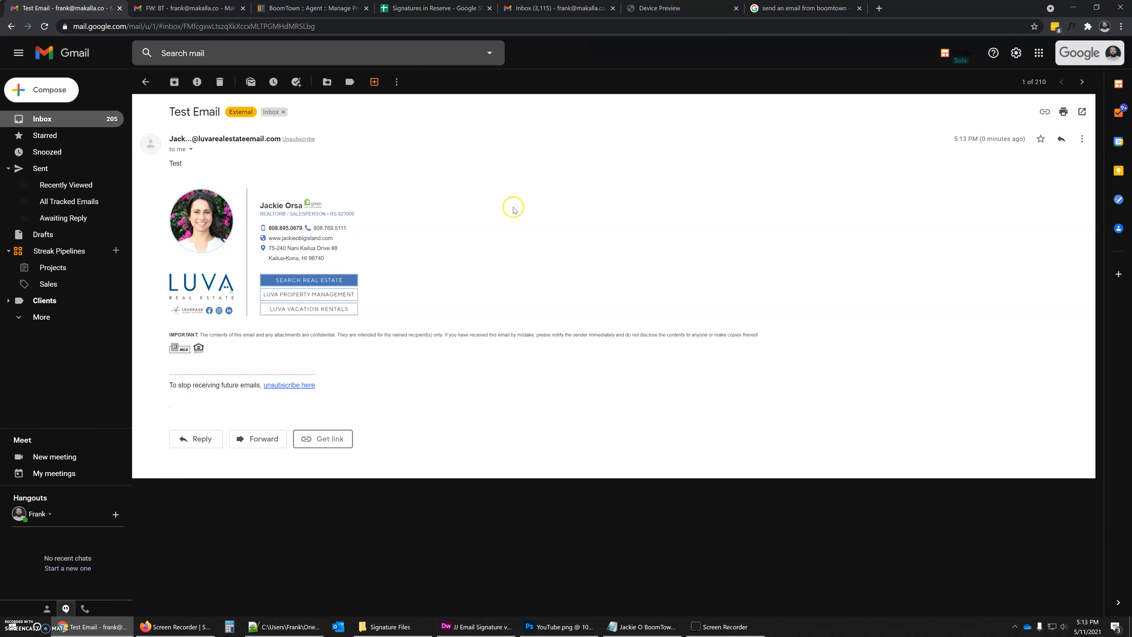